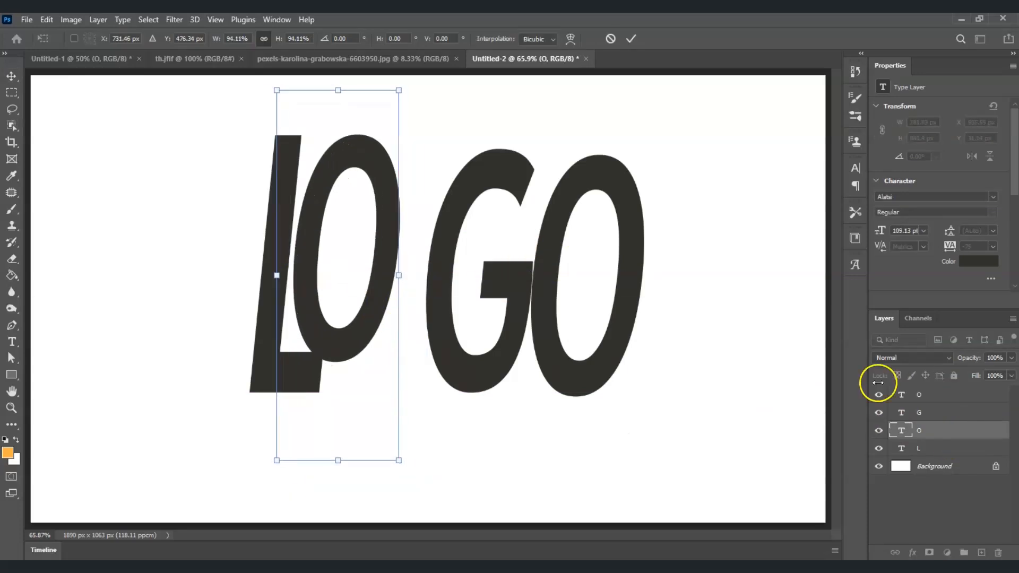
Step: Free-transform the last O so it fits against the G, and rasterize all four letter layers
left_click(934, 394)
key("ctrl+t")
left_click(934, 448, "shift")
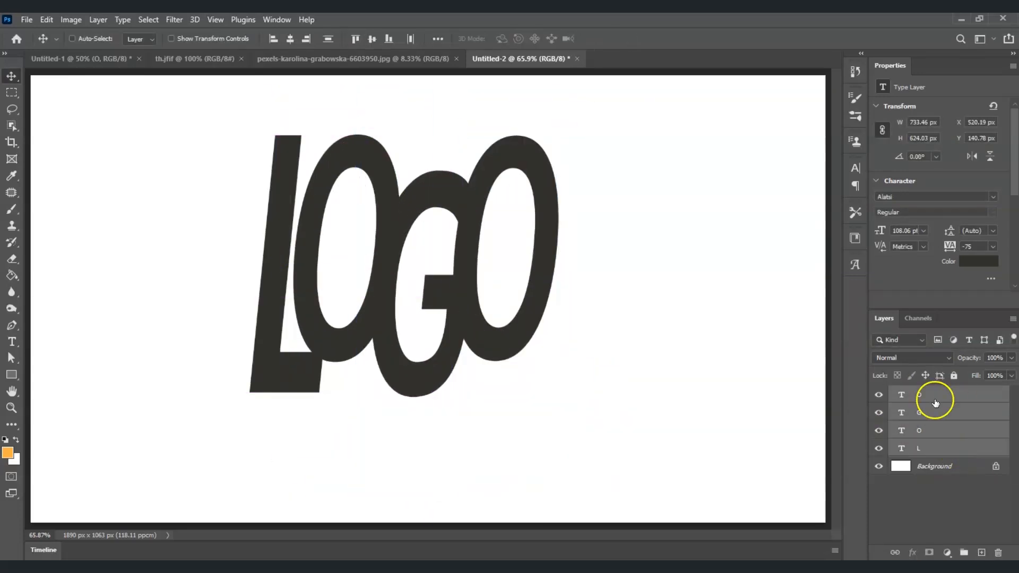
right_click(935, 397)
left_click(812, 212)
Step: Load the L's outline as a selection, expand it, and delete that area from the first O's layer
left_click(934, 394)
left_click(934, 448)
left_click(901, 449, "ctrl")
left_click(148, 19)
left_click(287, 236)
left_click(399, 148)
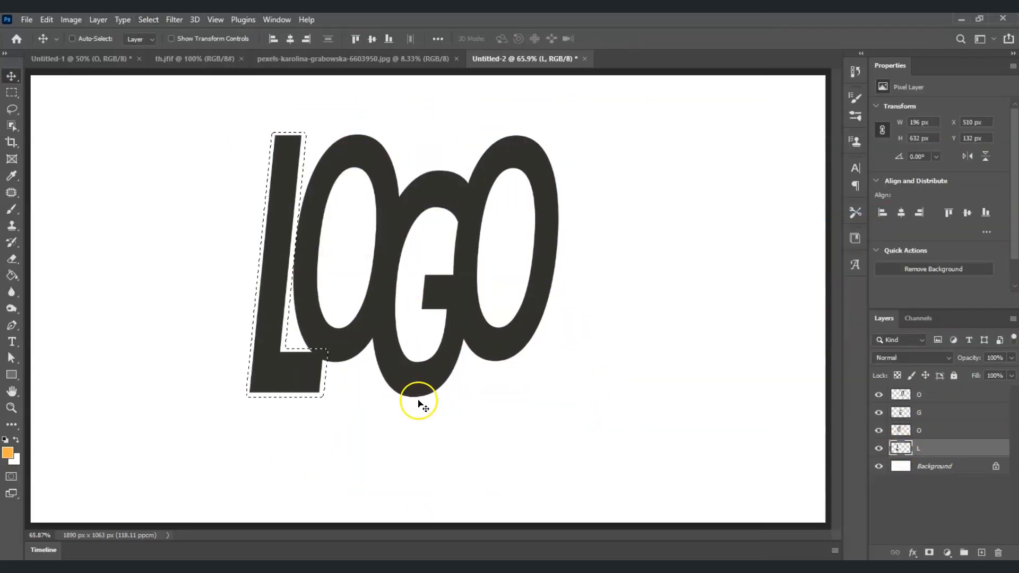
left_click(934, 430)
key("Delete")
Step: Cut a gap in the G's layer using an expanded selection of the first O
left_click(900, 430, "ctrl")
left_click(148, 19)
left_click(918, 412)
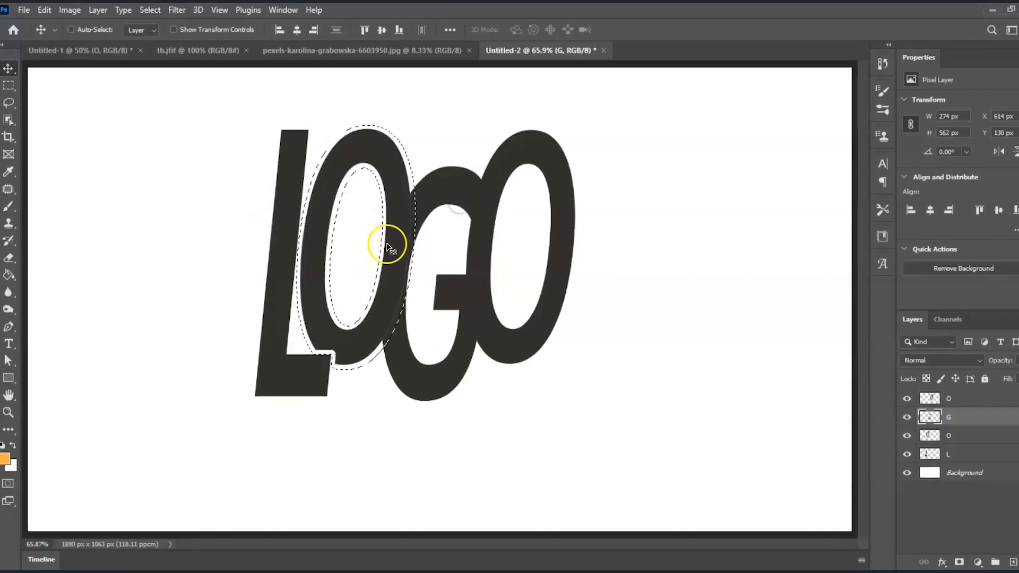
key("Delete")
Step: Cut a gap in the last O's layer using an expanded selection of the G, and clear the selection
left_click(900, 412, "ctrl")
left_click(148, 20)
left_click(900, 394)
key("Delete")
key("ctrl+d")
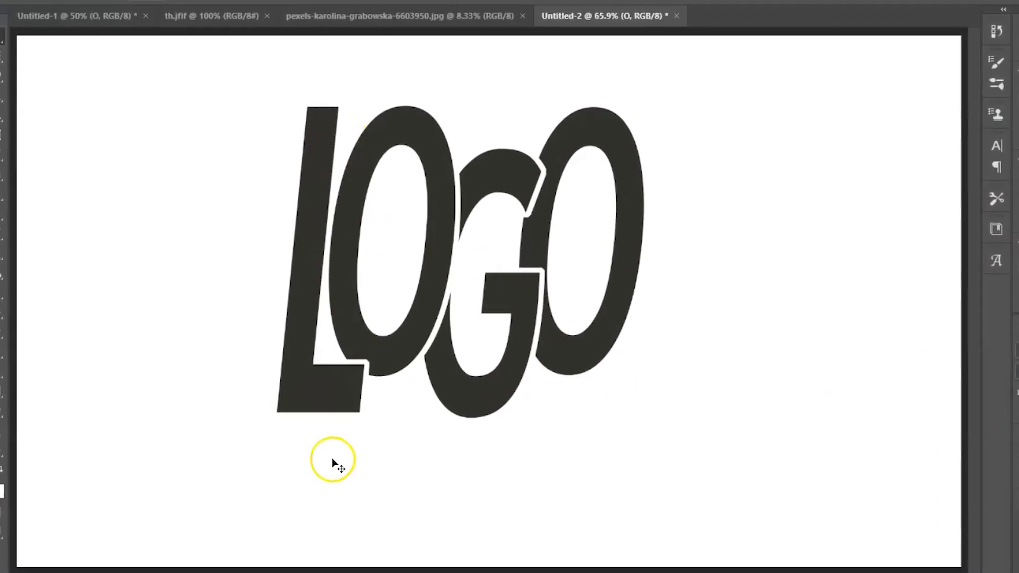
left_click(297, 371, "ctrl")
left_click(3, 275)
left_click(1, 476)
left_click(537, 291)
left_click(503, 178)
left_click(663, 147)
left_click(293, 244)
left_click(524, 298)
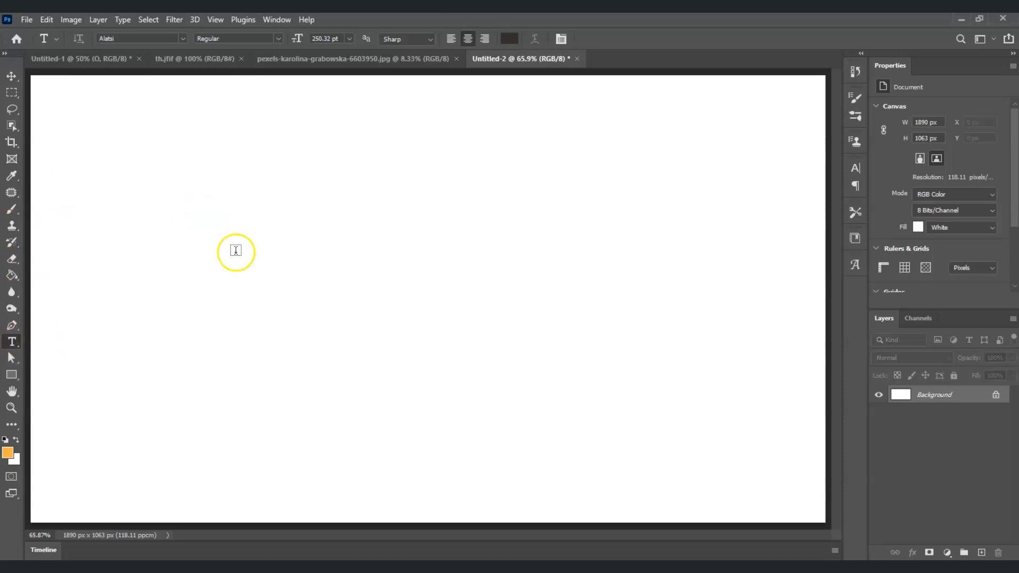
Step: Add a text layer in Alatsi Regular on the blank canvas, replacing the placeholder text with LOGO
left_click(259, 313)
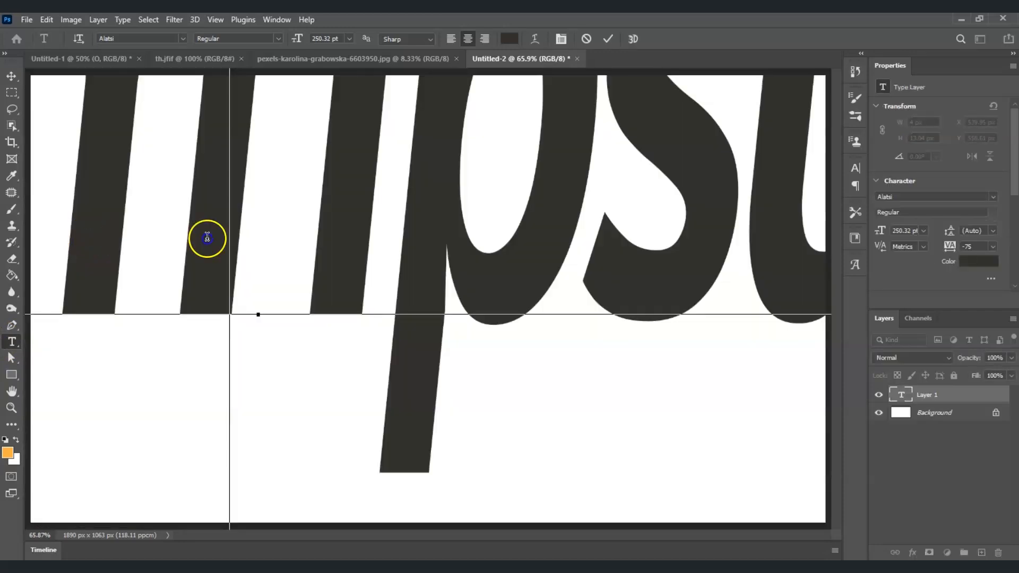
left_click_drag(207, 238, 613, 237)
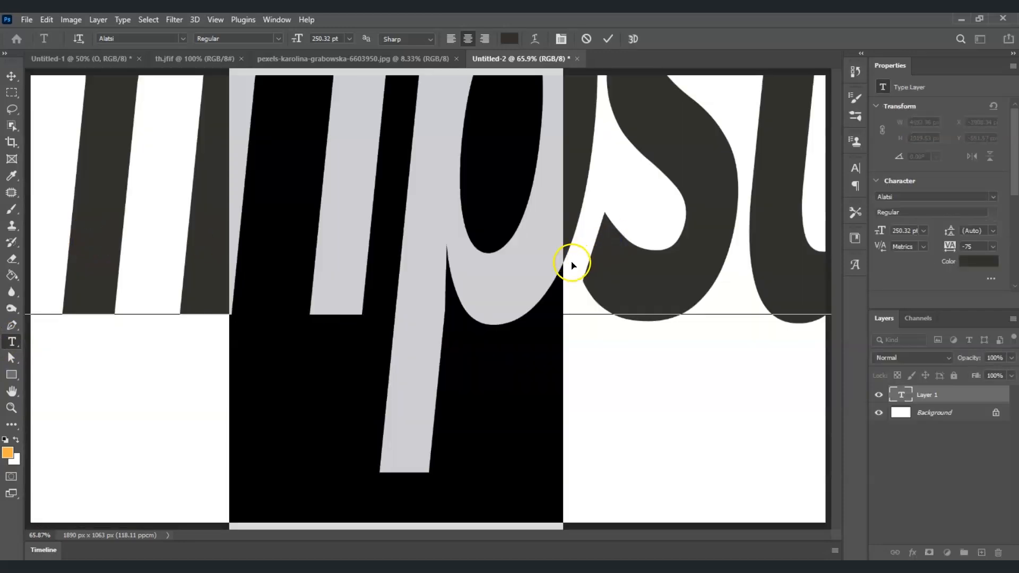
key("ctrl+a")
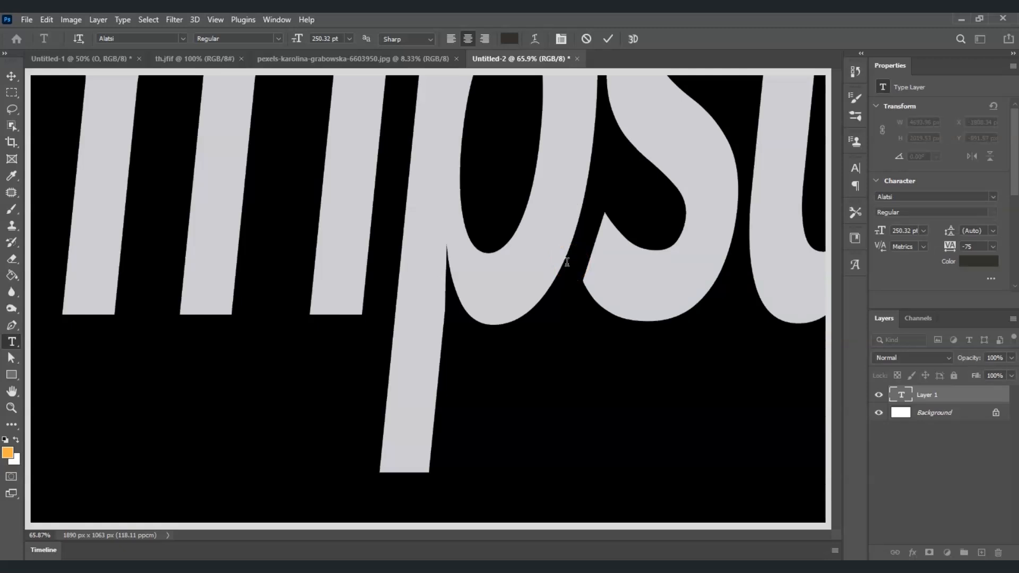
type("LOGO")
left_click(577, 288)
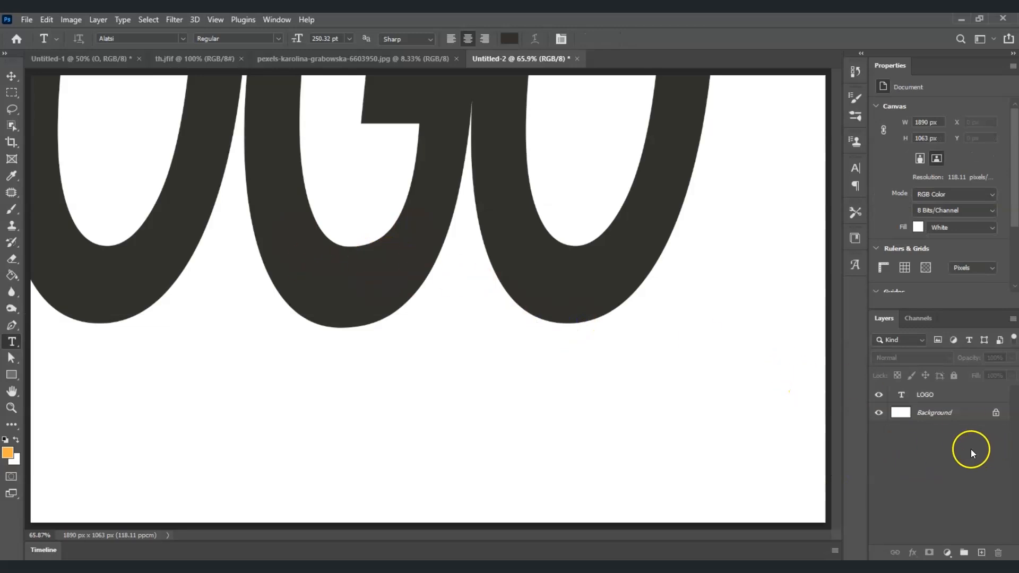
Step: Scale the LOGO text down to about 116 pt with Free Transform and place it near the middle of the canvas
left_click(950, 398)
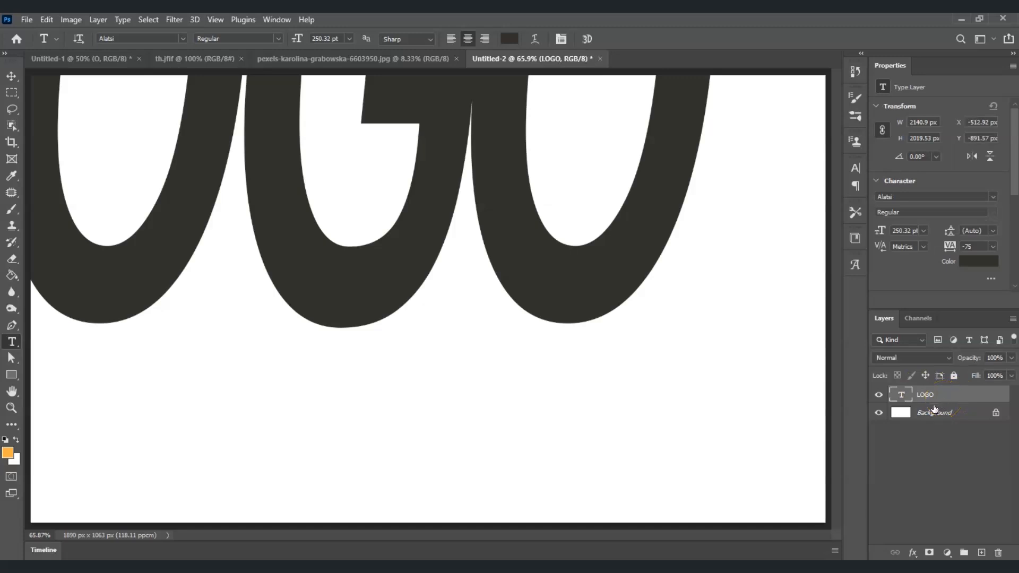
key("ctrl+t")
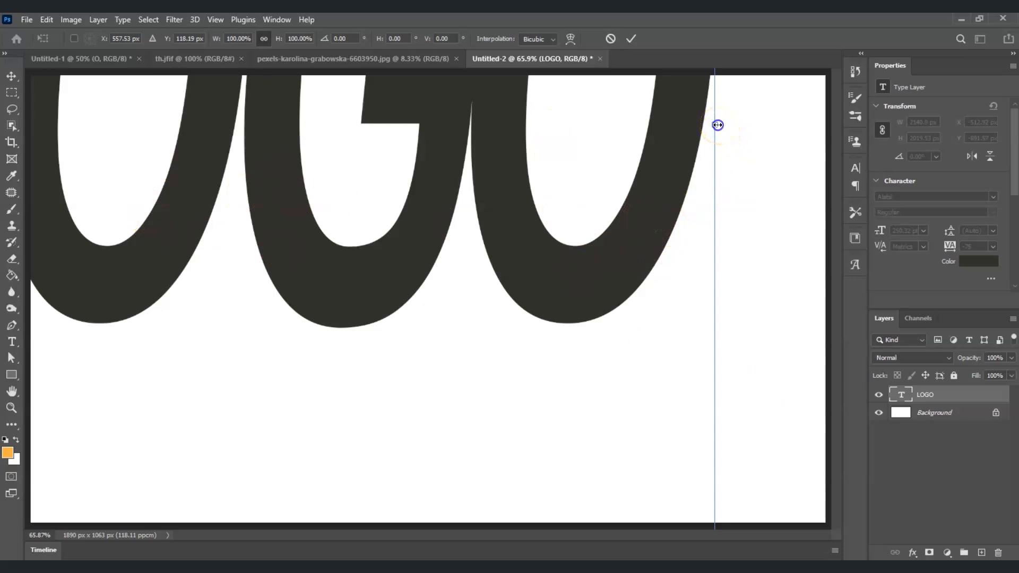
left_click_drag(717, 124, 412, 145)
left_click_drag(127, 137, 437, 328)
left_click_drag(742, 329, 572, 330)
left_click_drag(433, 330, 489, 294)
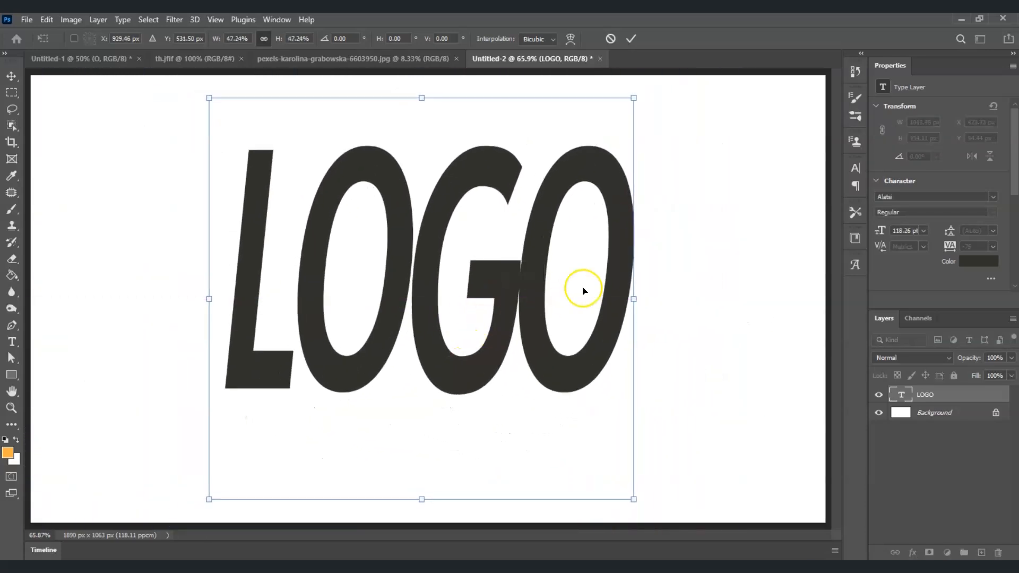
left_click(922, 473)
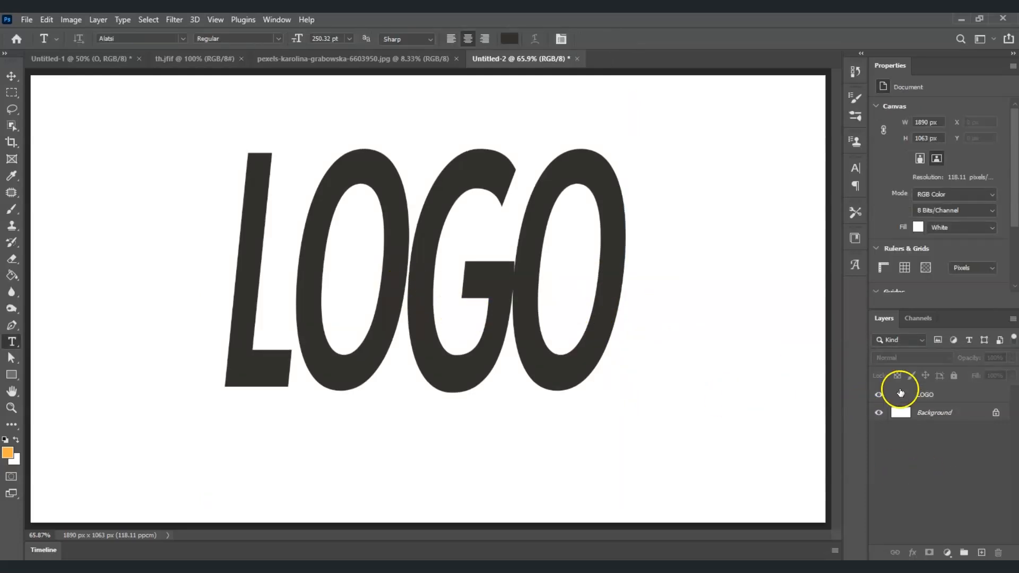
Step: Duplicate the LOGO text layer three times and hide the three copies
left_click(939, 402)
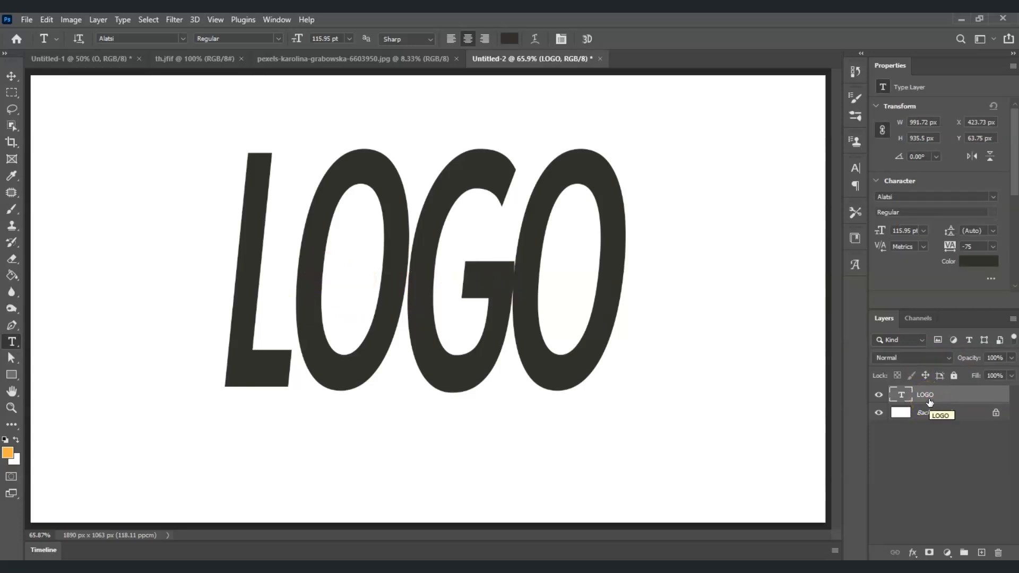
key("ctrl+j")
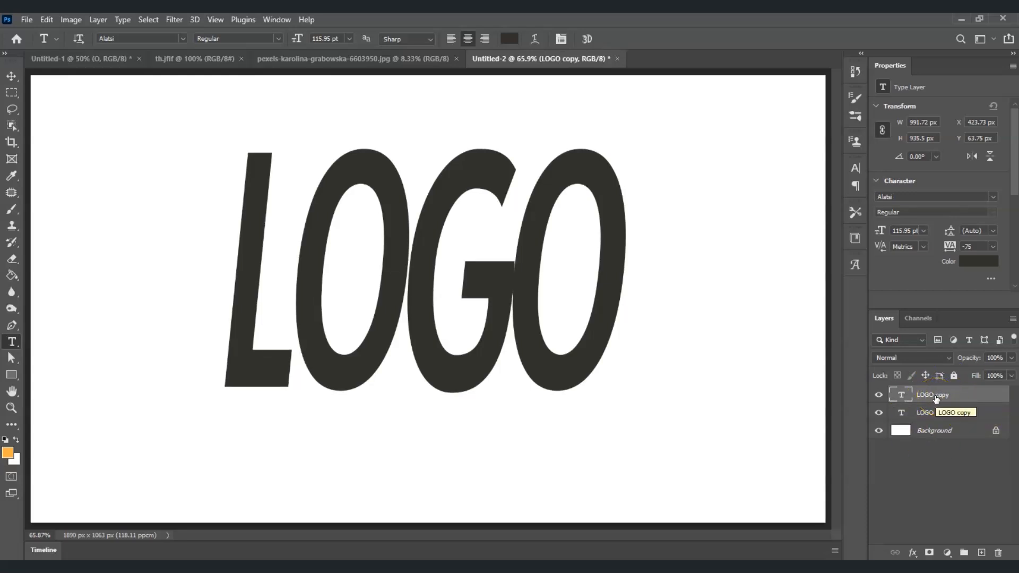
key("ctrl+j")
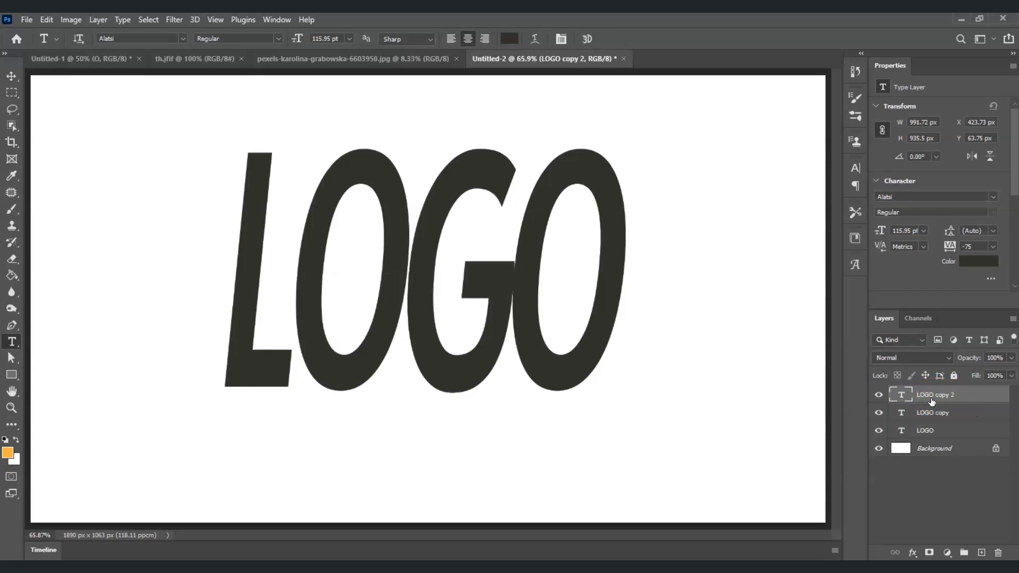
key("ctrl+j")
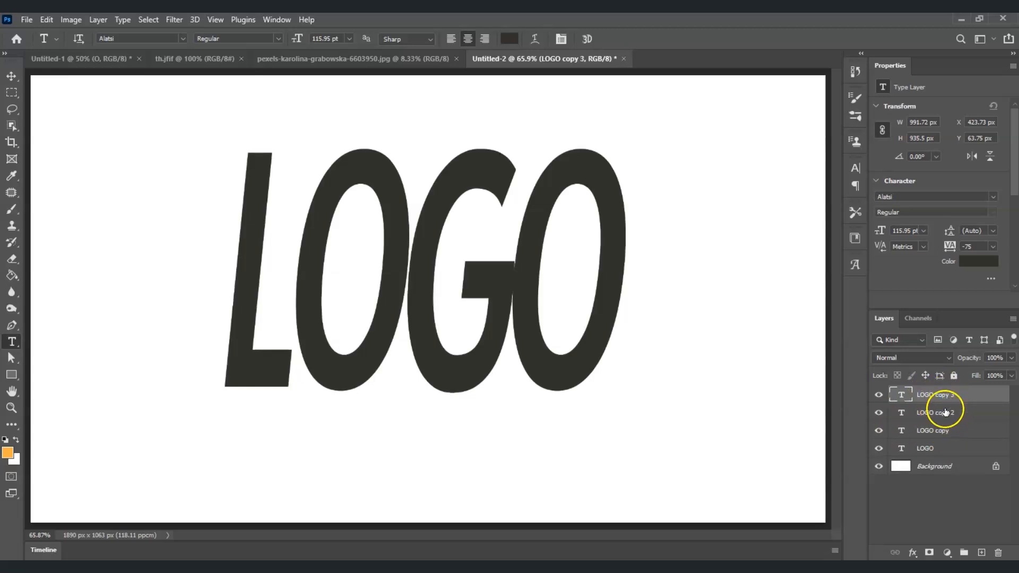
left_click(876, 395)
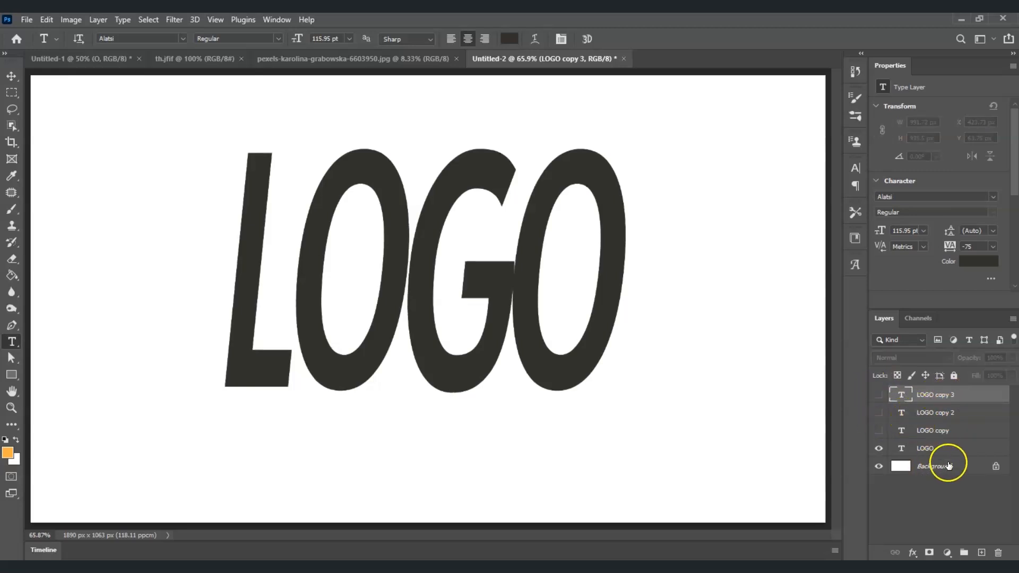
Step: Edit the original LOGO text layer so that only the letter L remains
left_click(908, 450)
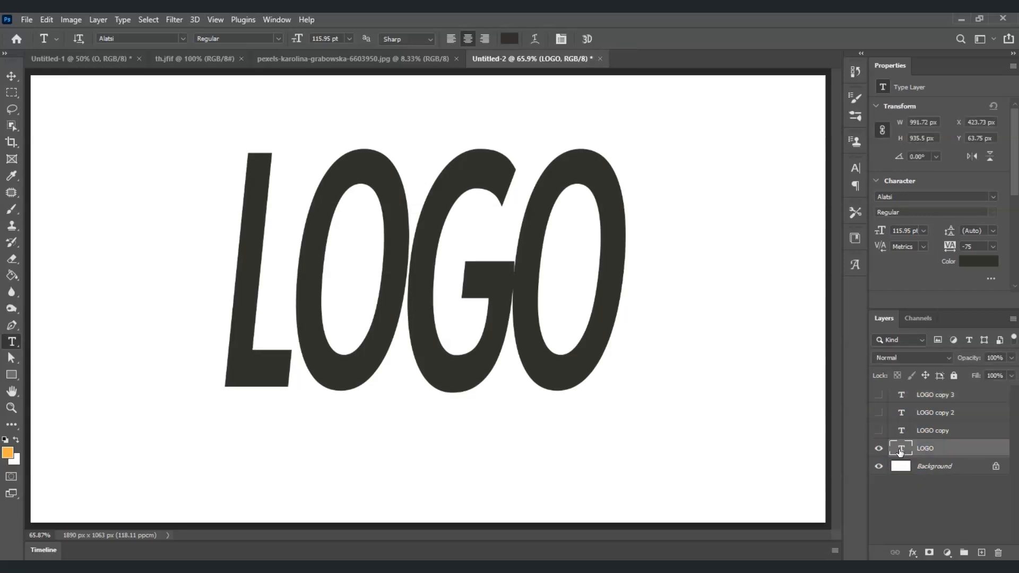
double_click(898, 447)
left_click(364, 316)
left_click_drag(364, 317, 585, 319)
key("BackSpace")
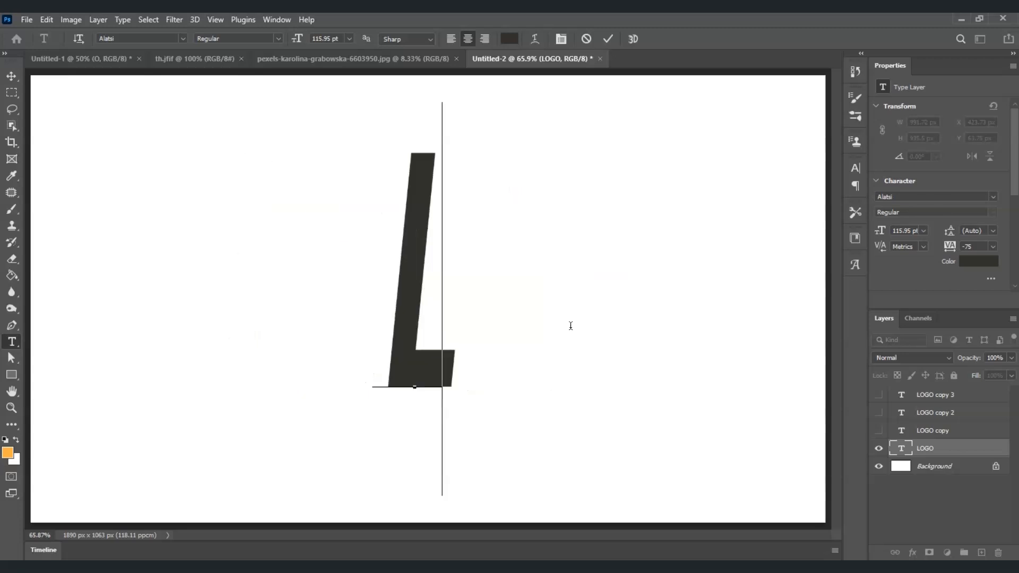
left_click(887, 490)
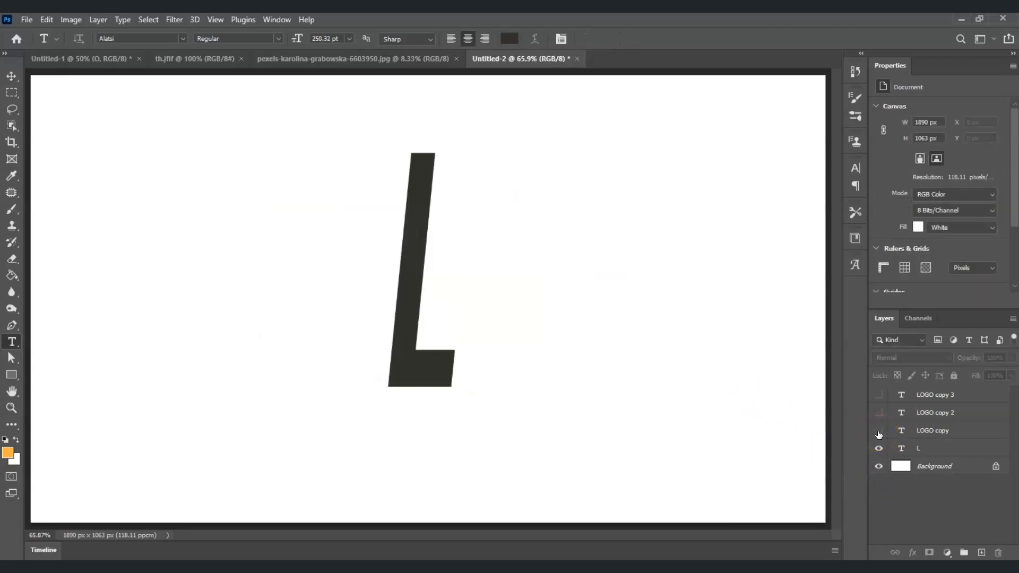
Step: Show the LOGO copy layer and delete its other letters so that only the first O remains
left_click(878, 431)
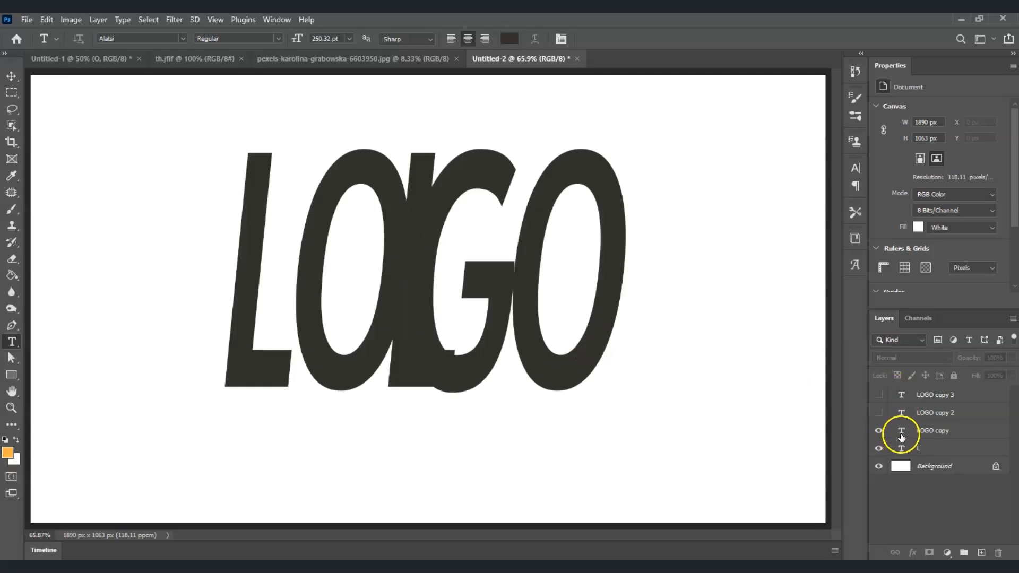
double_click(902, 433)
left_click(394, 302)
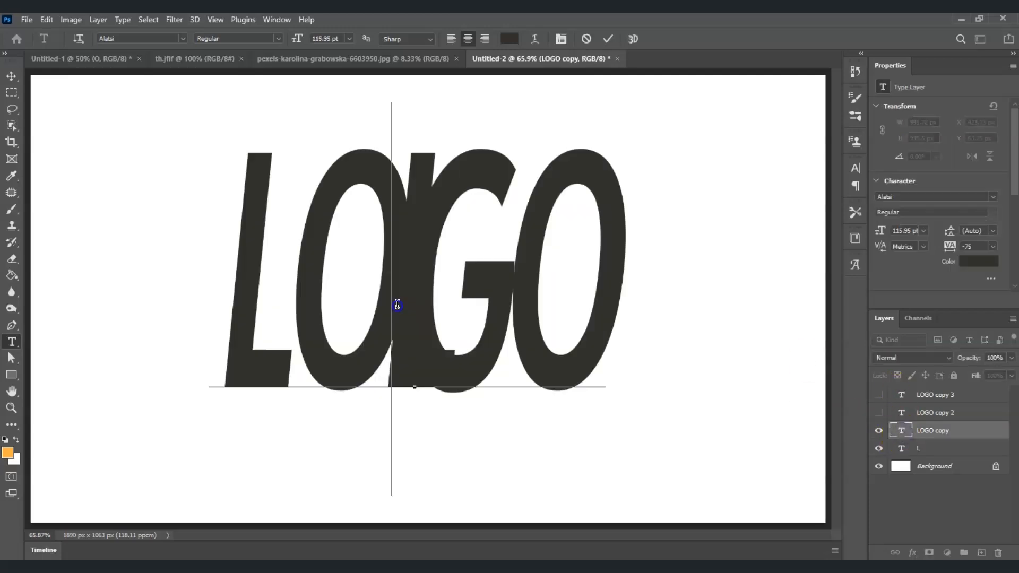
left_click(287, 301)
left_click_drag(287, 301, 224, 301)
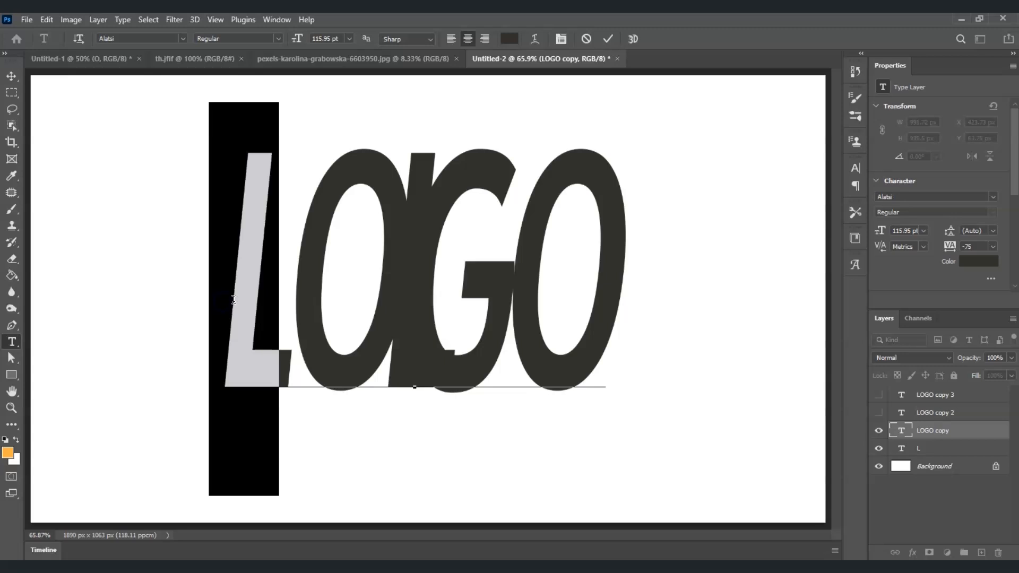
key("BackSpace")
left_click(438, 311)
left_click_drag(418, 313, 551, 322)
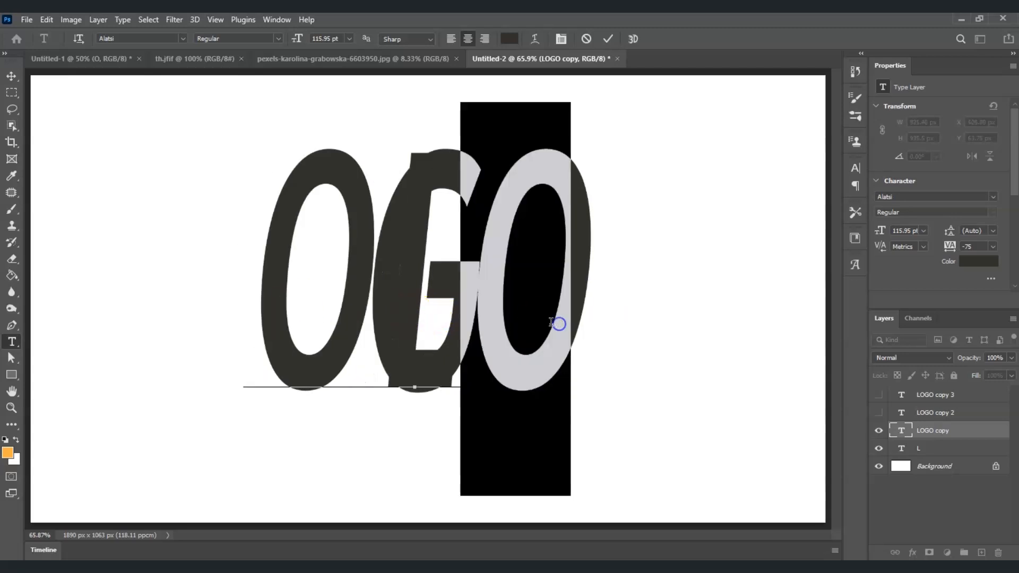
key("BackSpace")
left_click_drag(448, 309, 461, 318)
key("BackSpace")
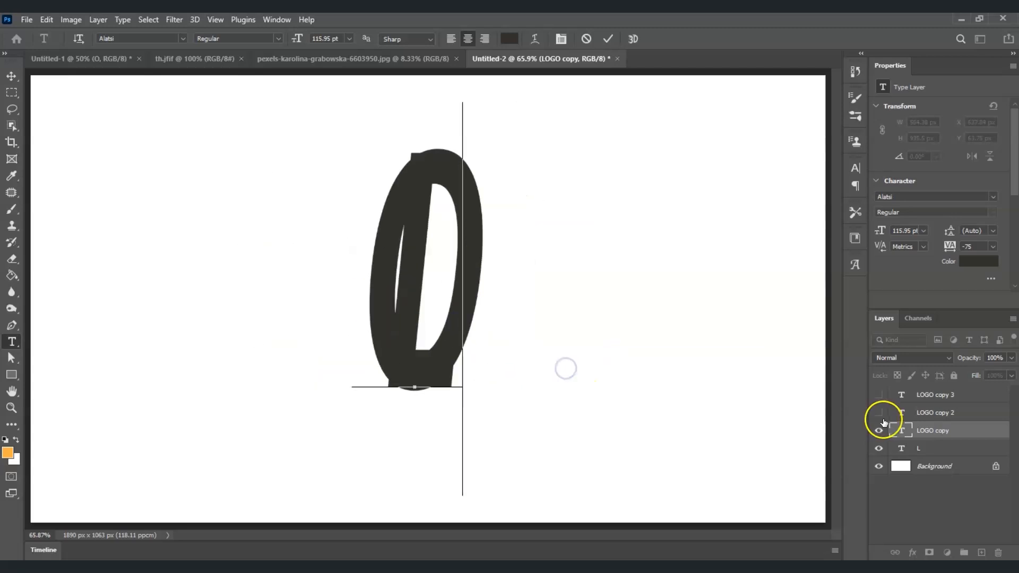
Step: Show the LOGO copy 2 layer and delete its other letters so that only the G remains
left_click(879, 414)
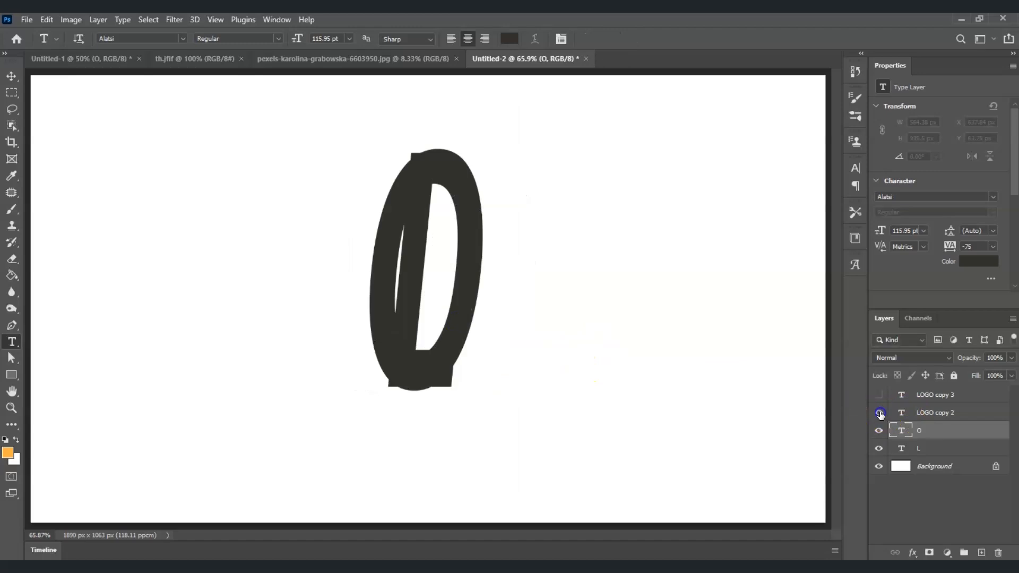
double_click(902, 412)
left_click_drag(403, 320, 232, 309)
key("BackSpace")
left_click_drag(476, 320, 220, 308)
key("BackSpace")
left_click(937, 488)
Step: Show the LOGO copy 3 layer and reduce its text to the single last O
left_click(879, 395)
key("BackSpace")
left_click(12, 75)
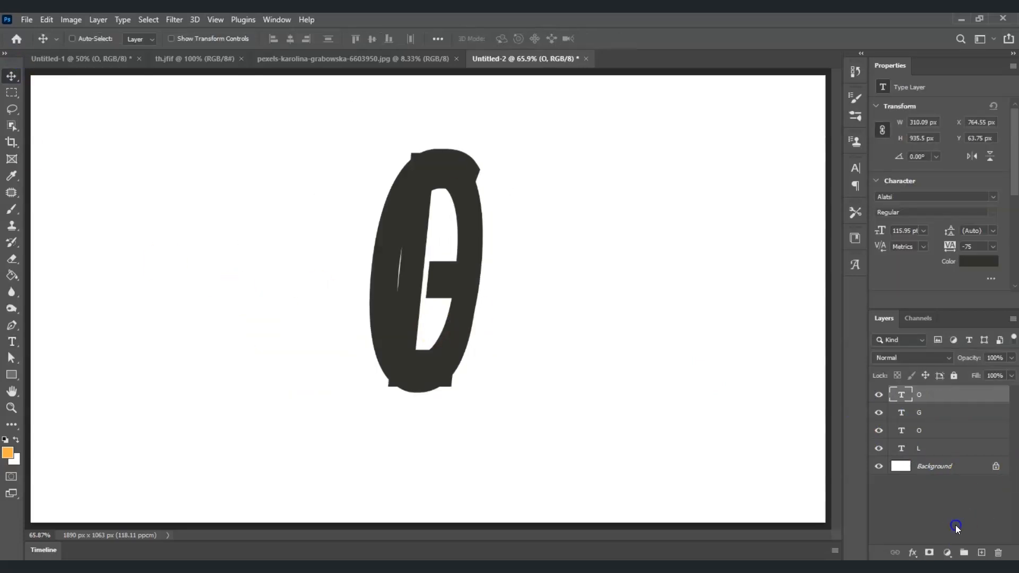
left_click(955, 524)
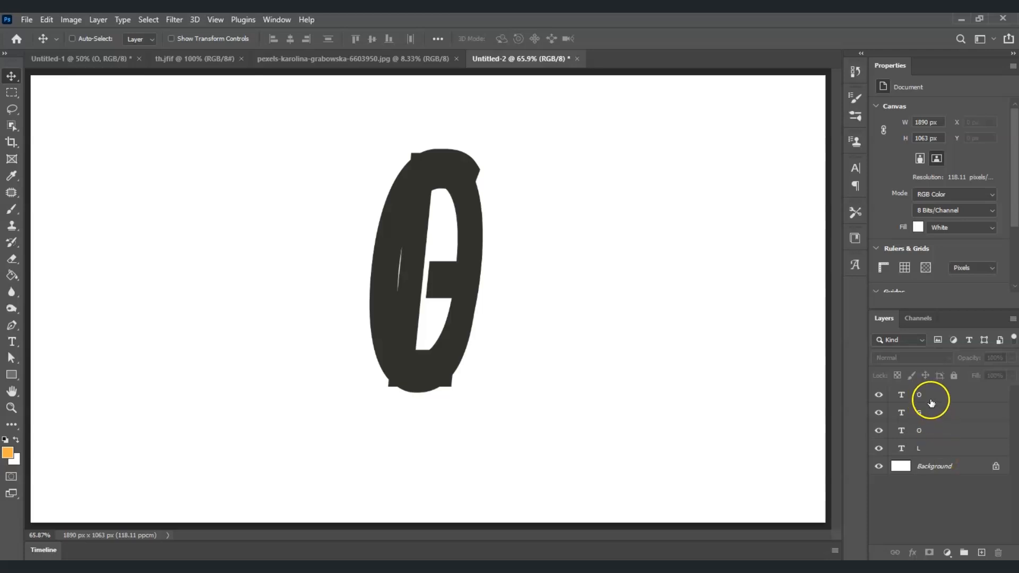
Step: Move the L to about X 527 px and place the first O beside it, overlapping the L's foot
left_click(928, 454)
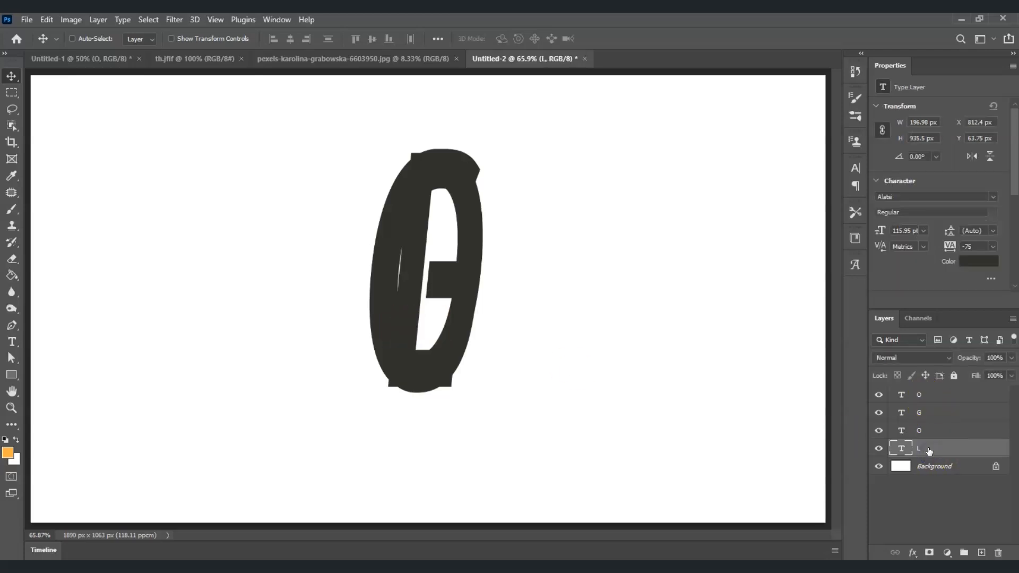
left_click_drag(404, 291, 313, 293)
left_click(965, 433)
left_click_drag(423, 317, 387, 303)
Step: Move the G to the right of the first O and the last O to the right of the G
left_click(976, 416)
left_click_drag(483, 340, 515, 325)
left_click(963, 395)
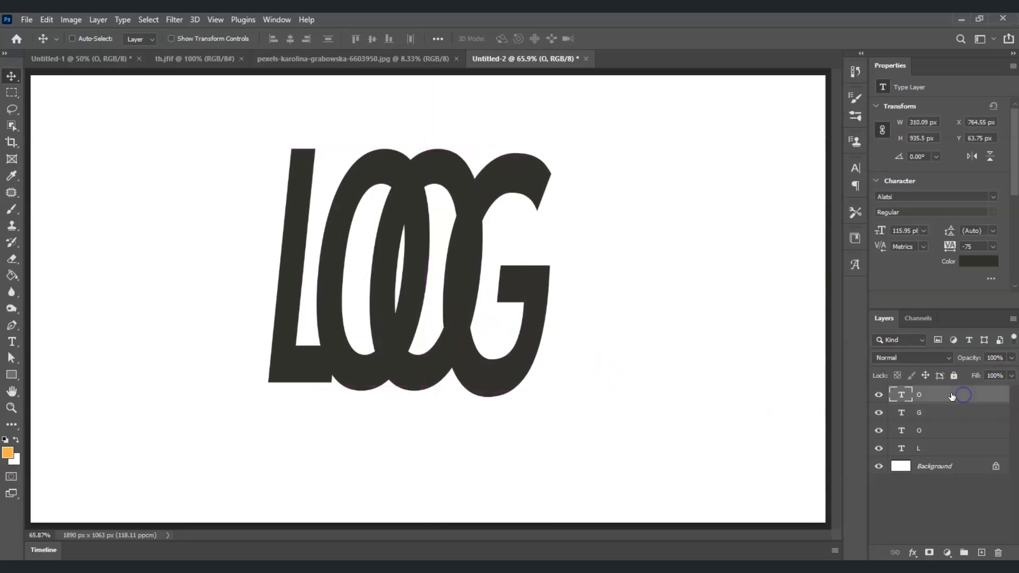
left_click_drag(457, 182, 628, 196)
left_click_drag(529, 302, 530, 302)
Step: Nudge the G to about X 900 px against the first O, and the last O to about X 1149 px against the G
left_click(931, 415)
left_click_drag(466, 335, 449, 331)
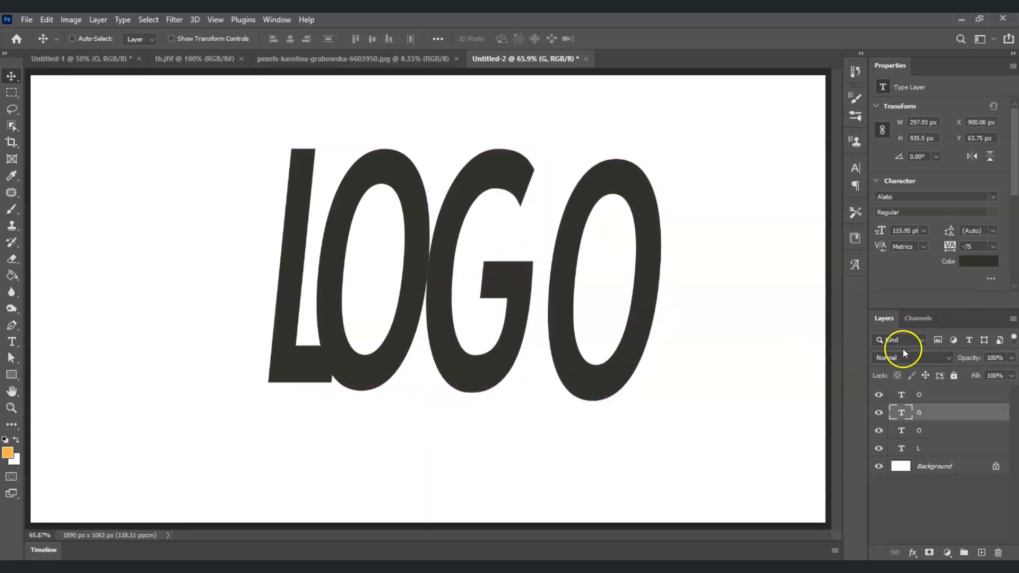
left_click(930, 394)
left_click_drag(714, 422, 698, 418)
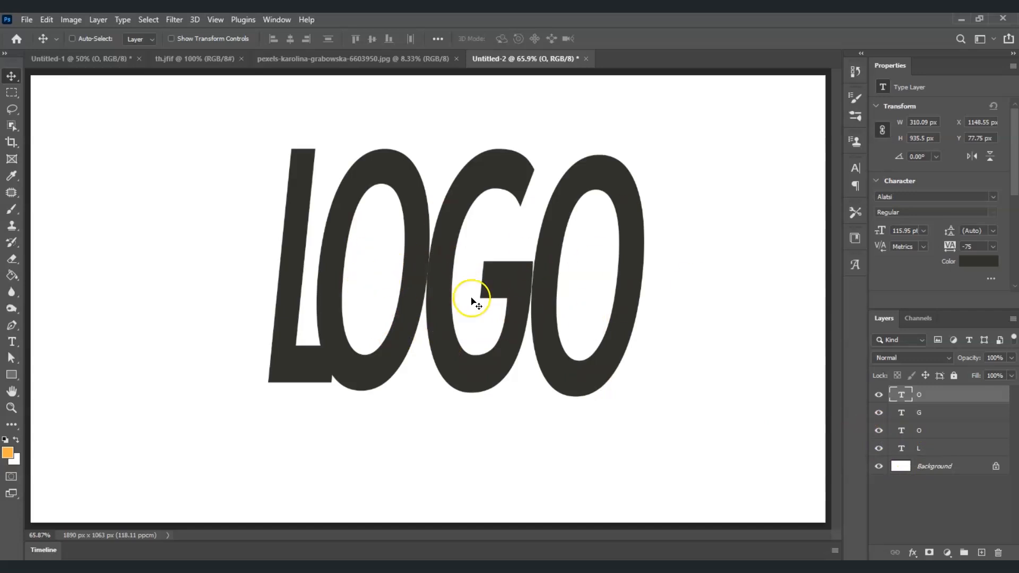
Step: Scale the L up to about 110% and move it left to about X 479 px, against the first O
left_click(929, 449)
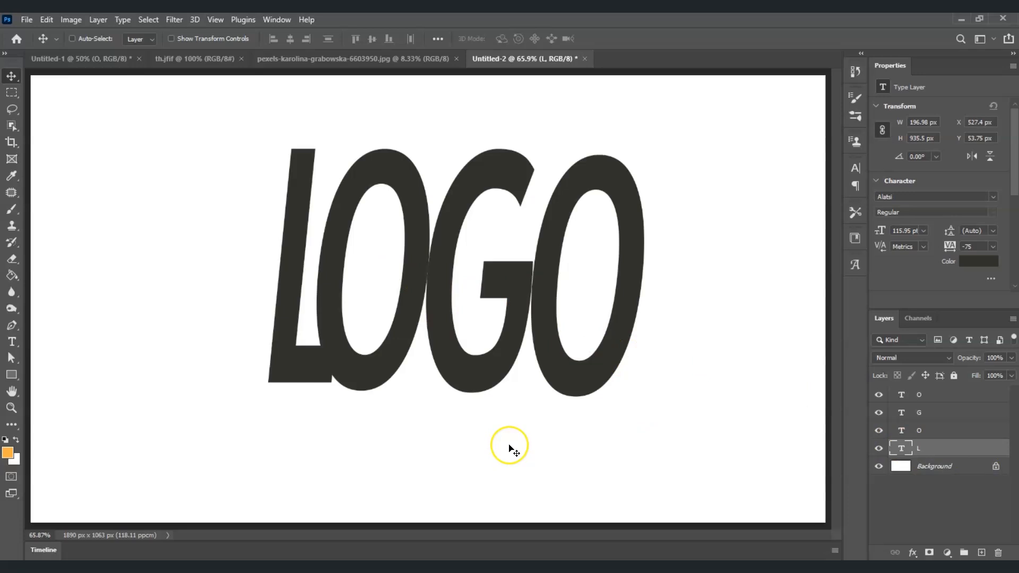
key("ctrl+t")
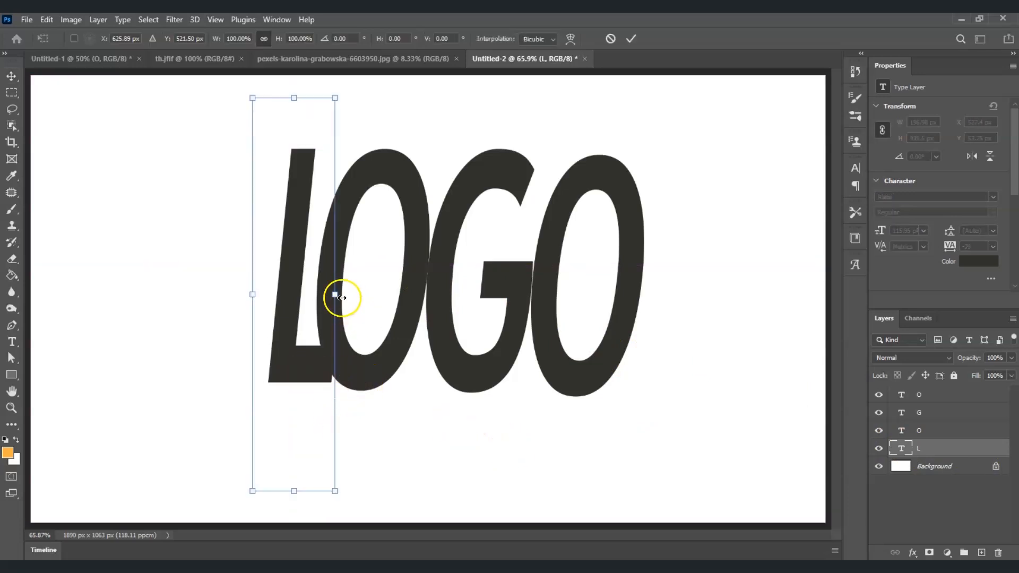
left_click_drag(246, 293, 244, 294)
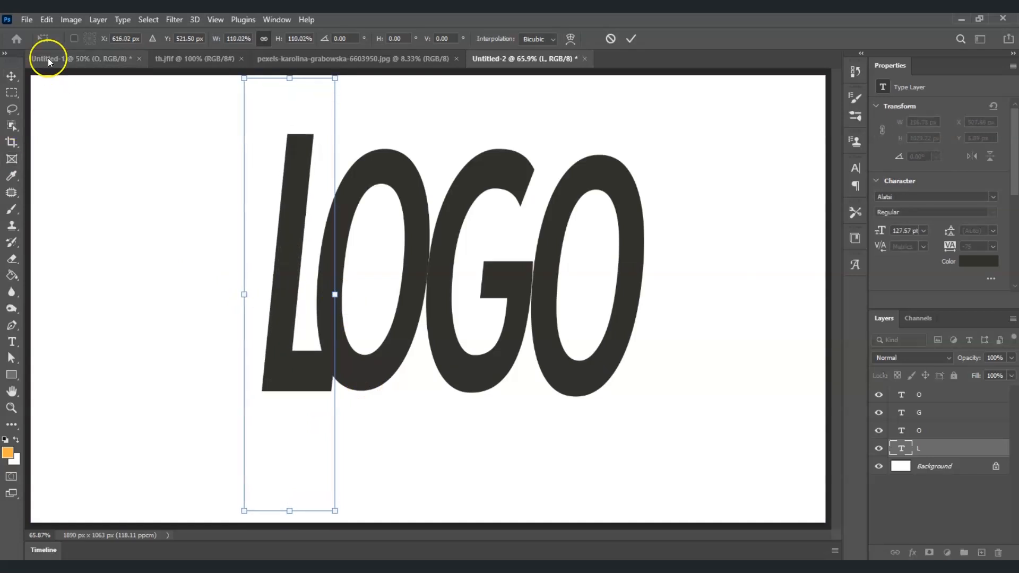
key("Return")
left_click_drag(293, 259, 280, 261)
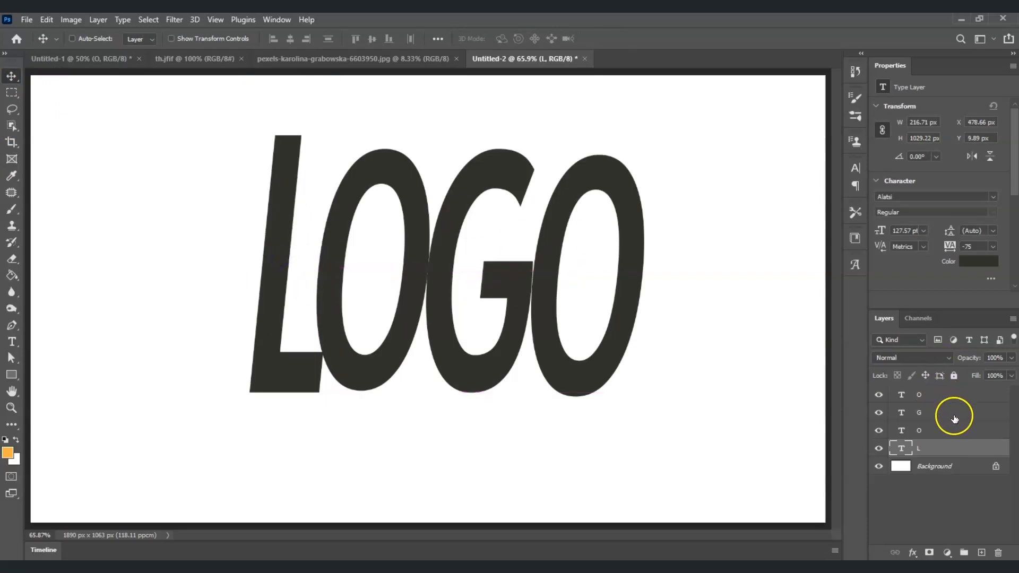
Step: Scale the first O down to about 94% and move it up and left so it overlaps the L's foot
left_click(951, 432)
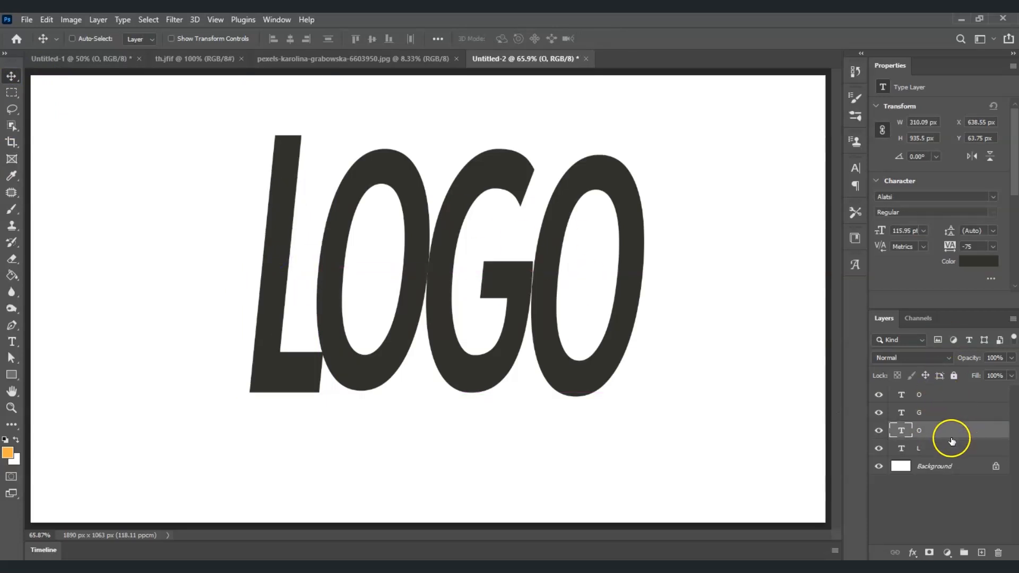
key("ctrl+t")
left_click_drag(296, 100, 316, 136)
left_click_drag(405, 318, 388, 304)
left_click_drag(287, 105, 274, 92)
left_click_drag(381, 306, 378, 304)
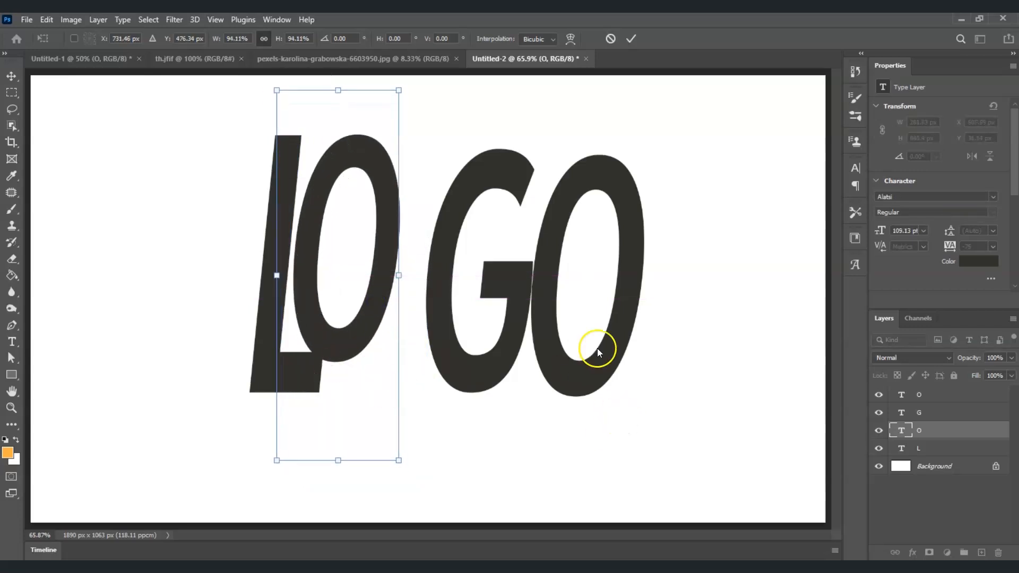
Step: Scale the G down to about 93% and move it left and slightly down so it overlaps the first O
left_click(926, 417)
left_click_drag(482, 323, 428, 329)
key("ctrl+t")
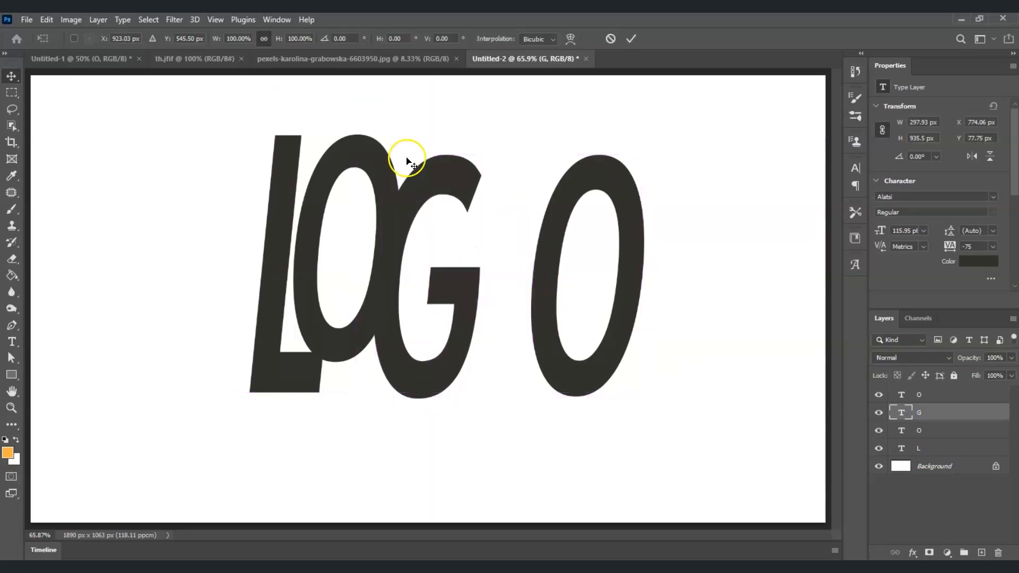
left_click_drag(355, 107, 365, 136)
mouse_move(469, 344)
left_mouse_down()
mouse_move(465, 325)
mouse_move(455, 355)
mouse_move(459, 347)
left_mouse_up()
Step: Scale the last O down to about 108 pt and move it to about X 964 px, overlapping the G
left_click(978, 396)
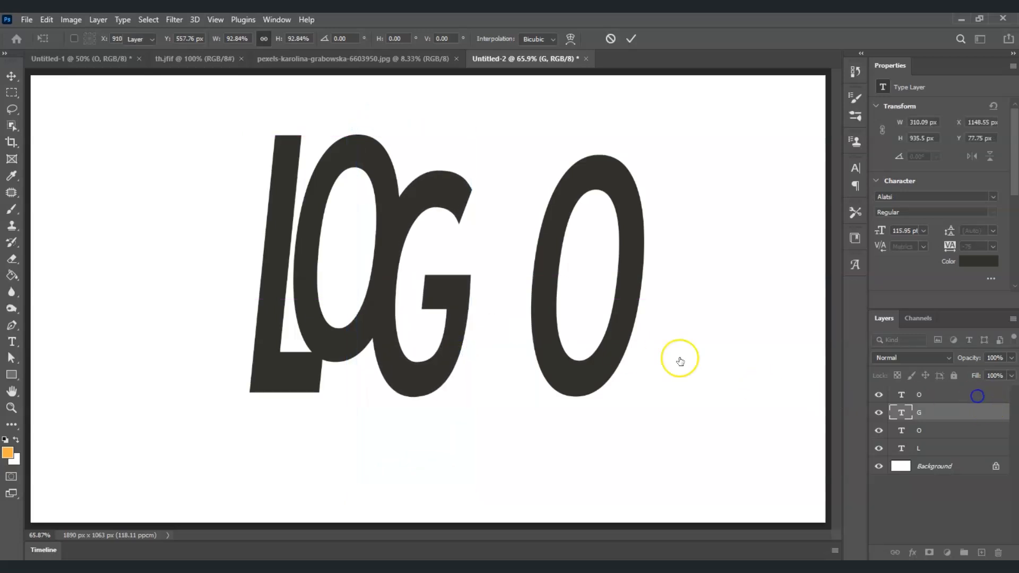
key("ctrl+t")
left_click_drag(572, 302, 557, 302)
left_click_drag(455, 104, 466, 130)
left_click_drag(589, 297, 527, 282)
left_click(276, 360)
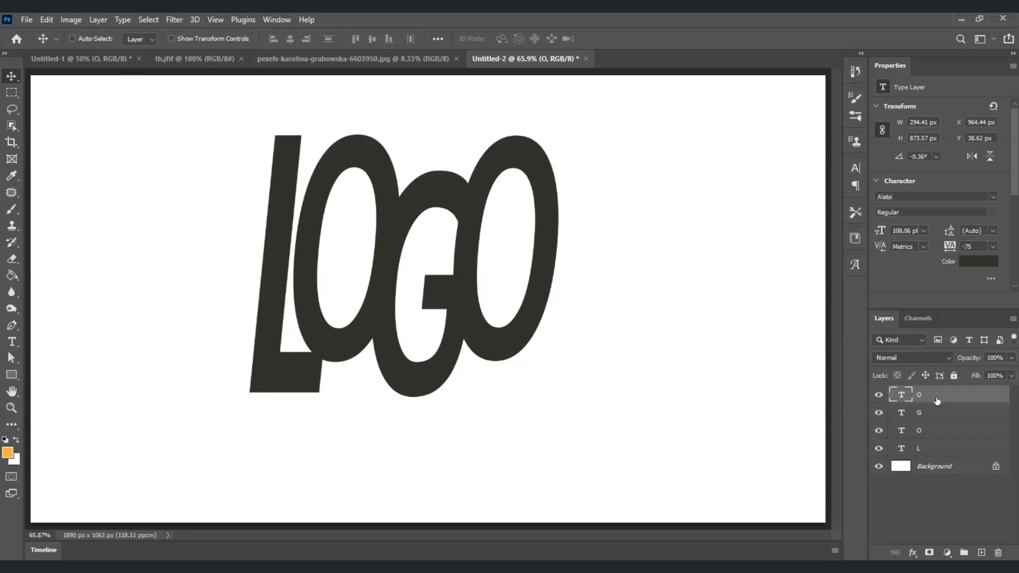
Step: Rasterize the type of all four letter layers together
left_click(958, 450, "shift")
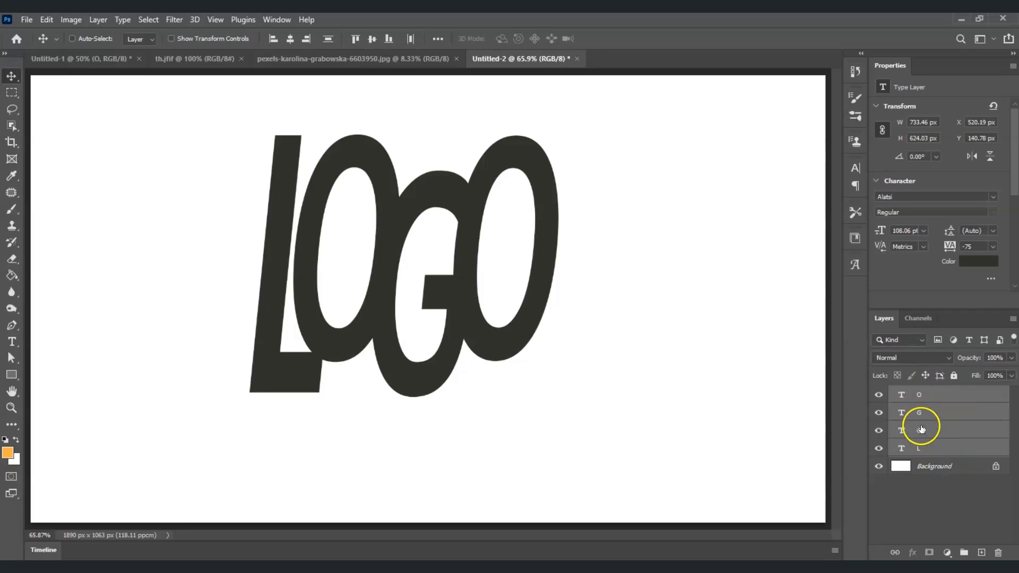
right_click(935, 415)
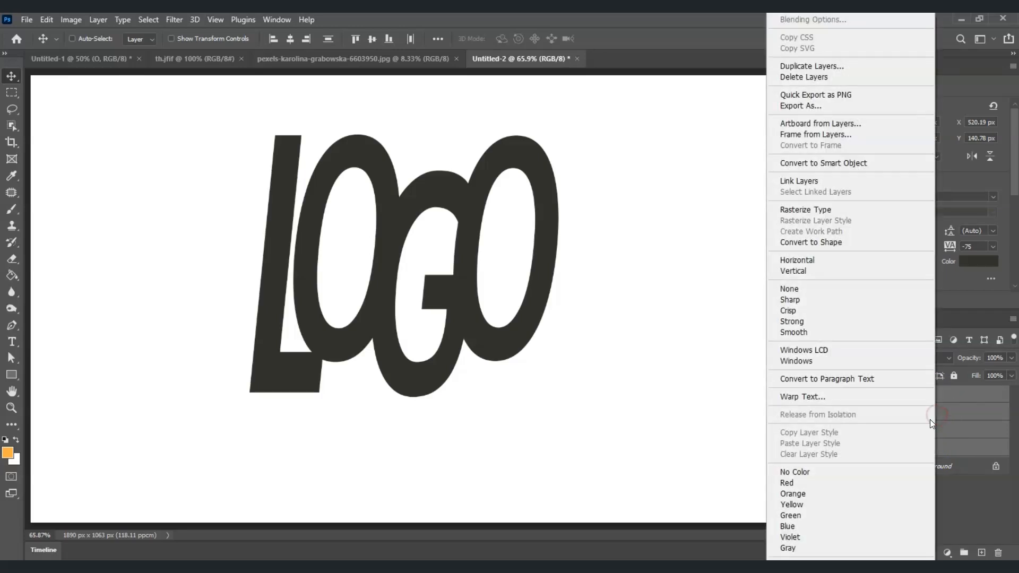
left_click(811, 211)
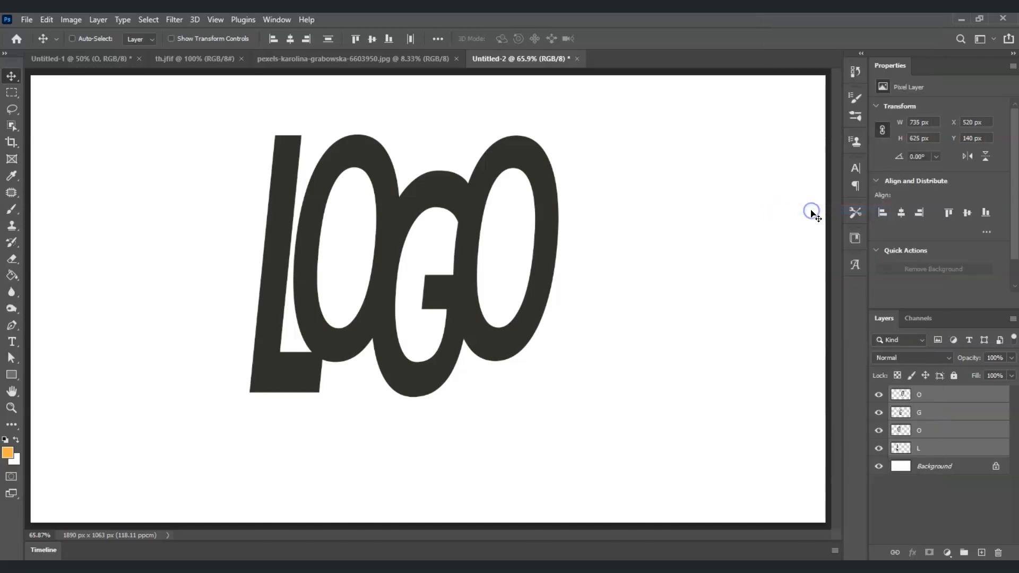
Step: Load the L's outline as a selection and expand it by 10 pixels
left_click(935, 397)
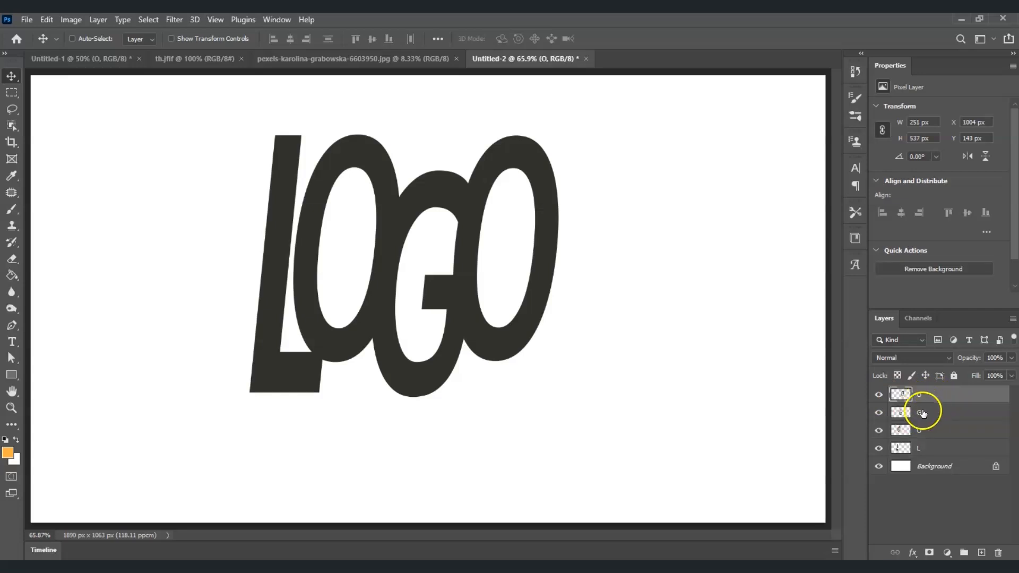
left_click(926, 448)
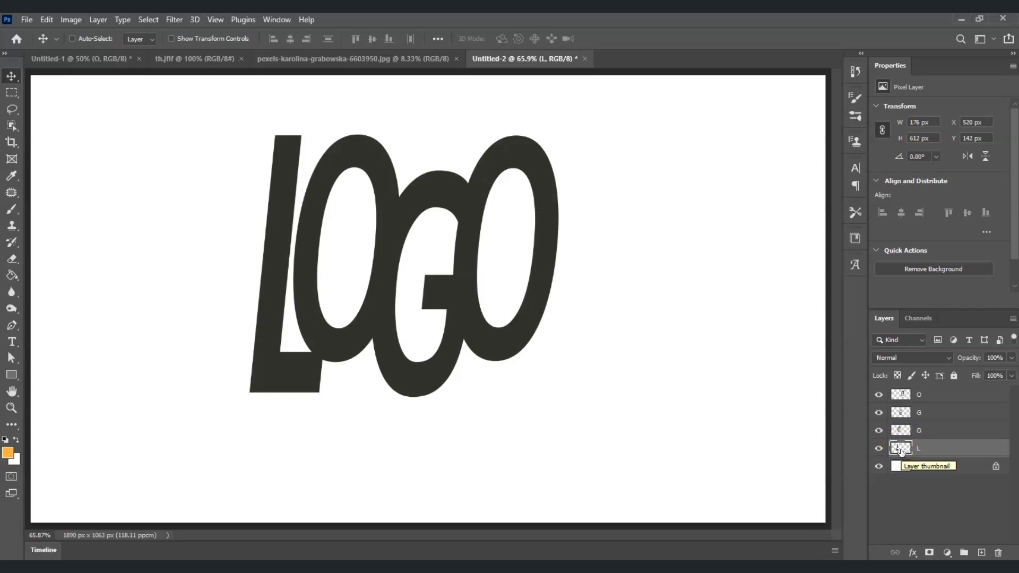
left_click(902, 450, "ctrl")
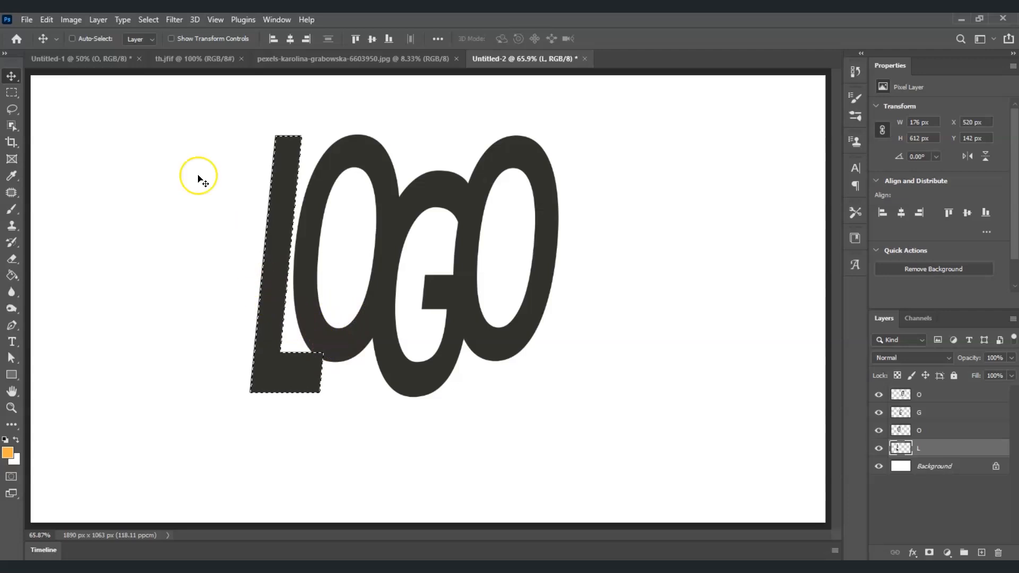
left_click(150, 20)
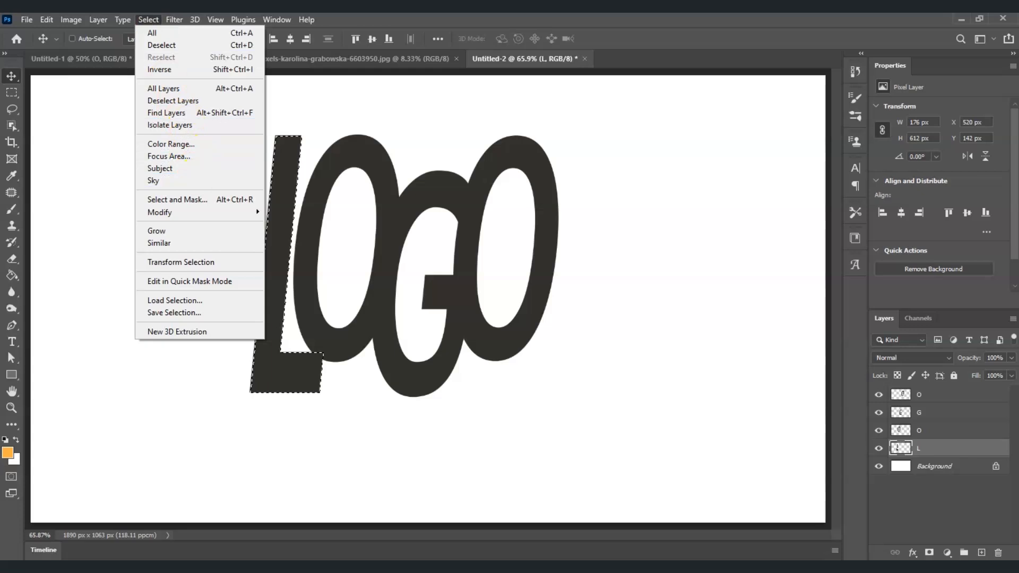
mouse_move(227, 210)
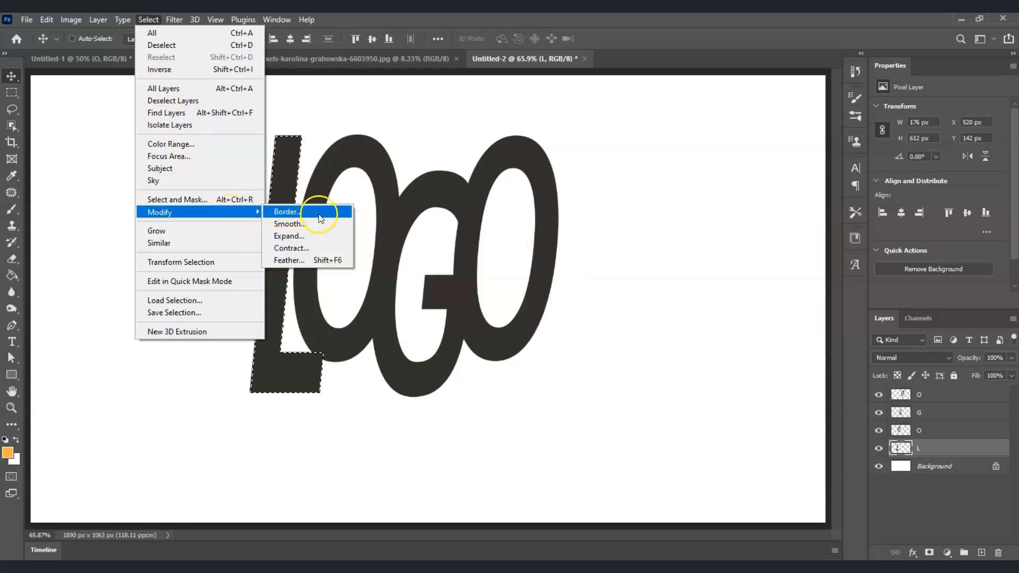
left_click(323, 239)
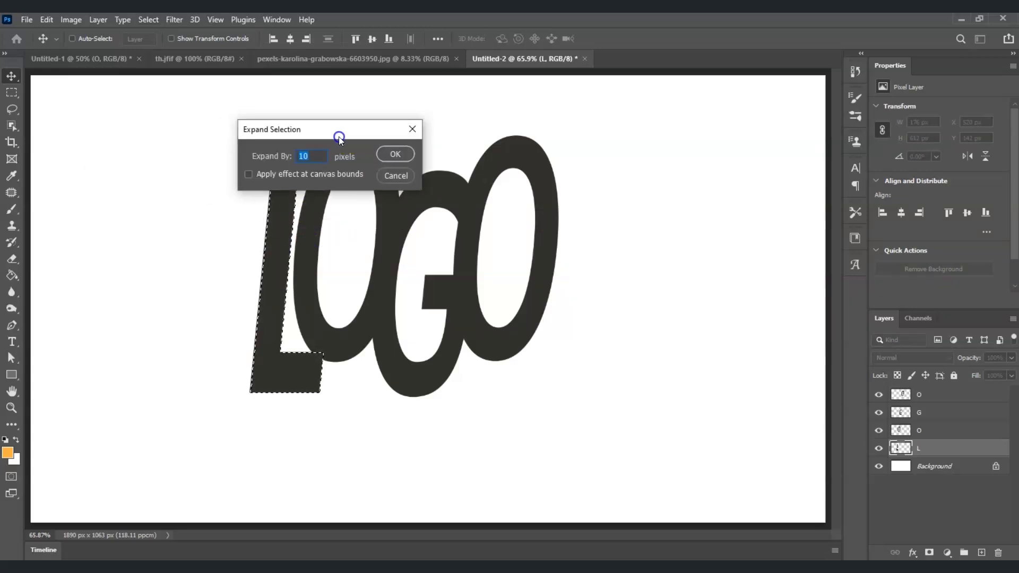
left_click_drag(356, 211, 345, 211)
key("BackSpace")
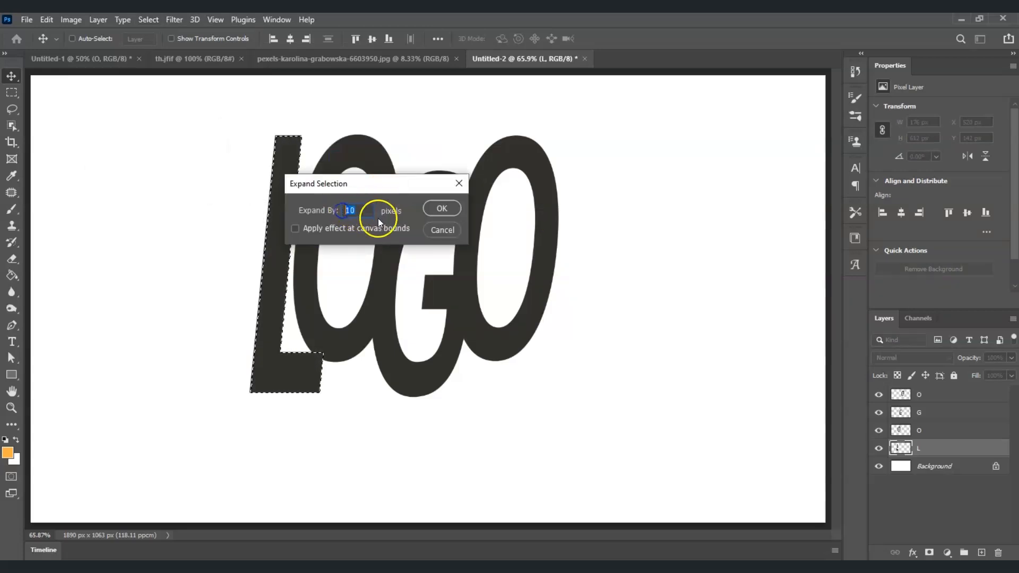
left_click(442, 208)
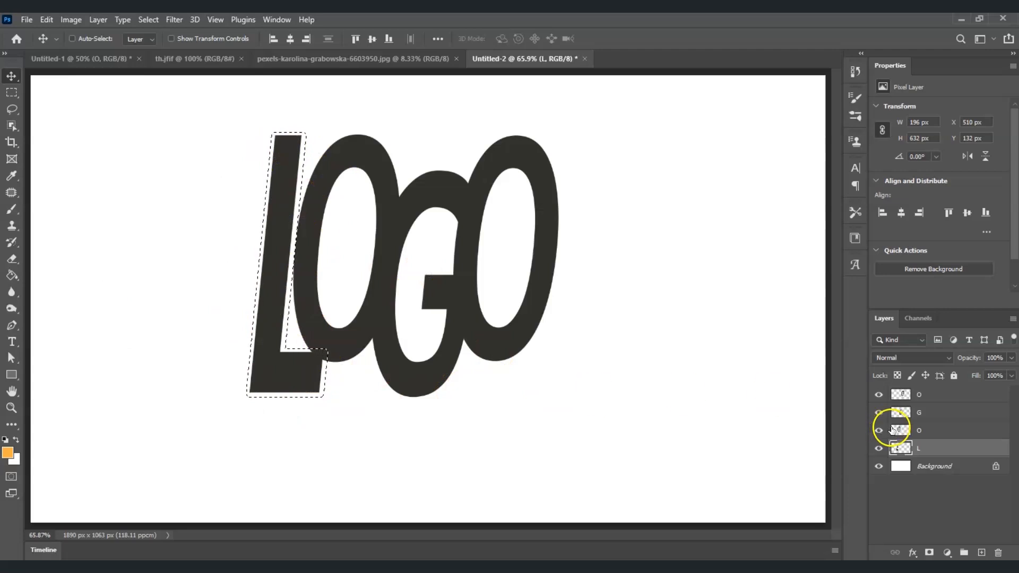
Step: Clear the expanded L selection from the first O's layer to cut a gap between the two letters
left_click(944, 432)
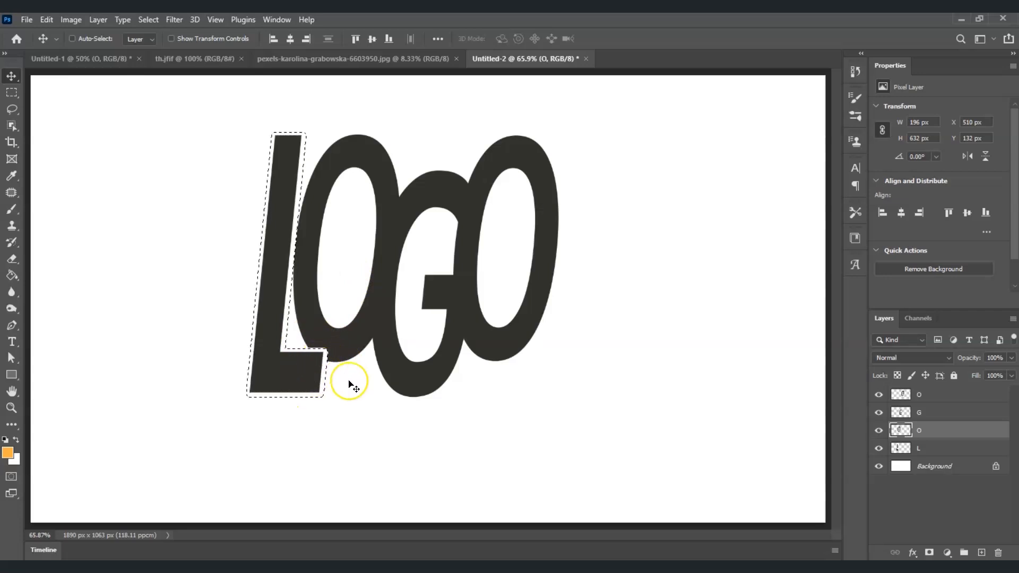
key("ctrl+g")
key("ctrl+z")
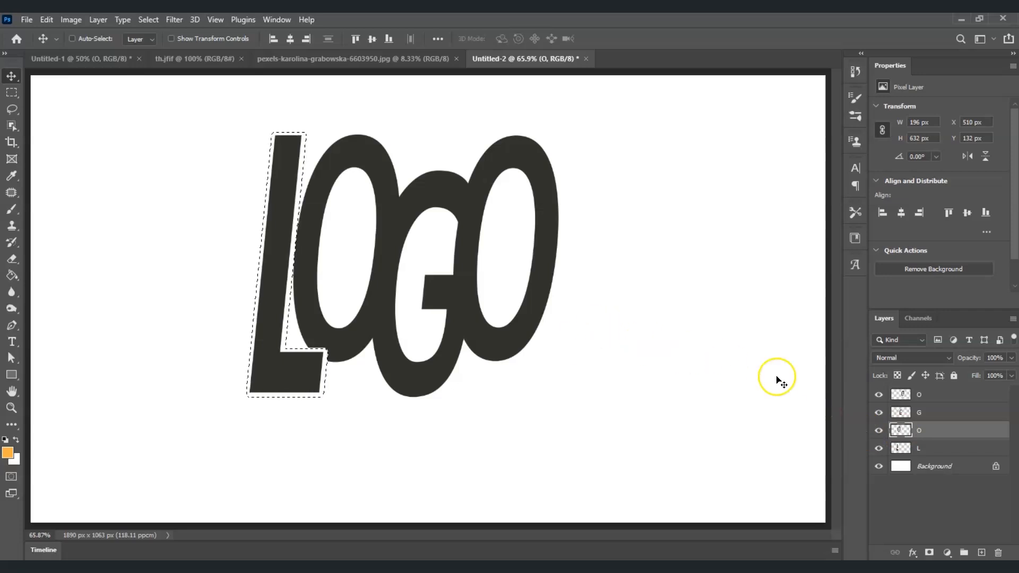
left_click(921, 432)
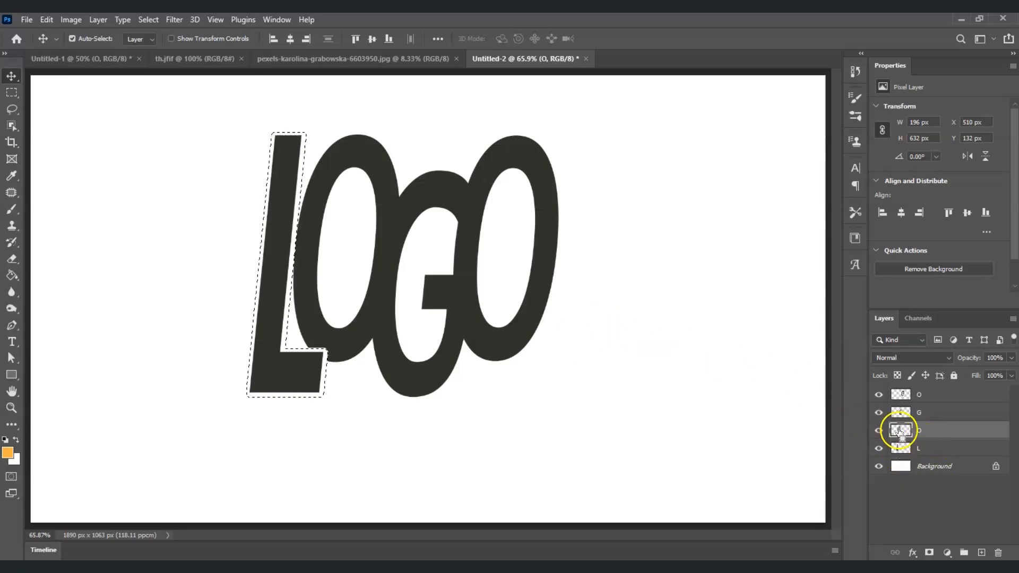
Step: Cut the first O's outline, expanded by 10 pixels, out of the G layer
left_click(901, 432, "ctrl")
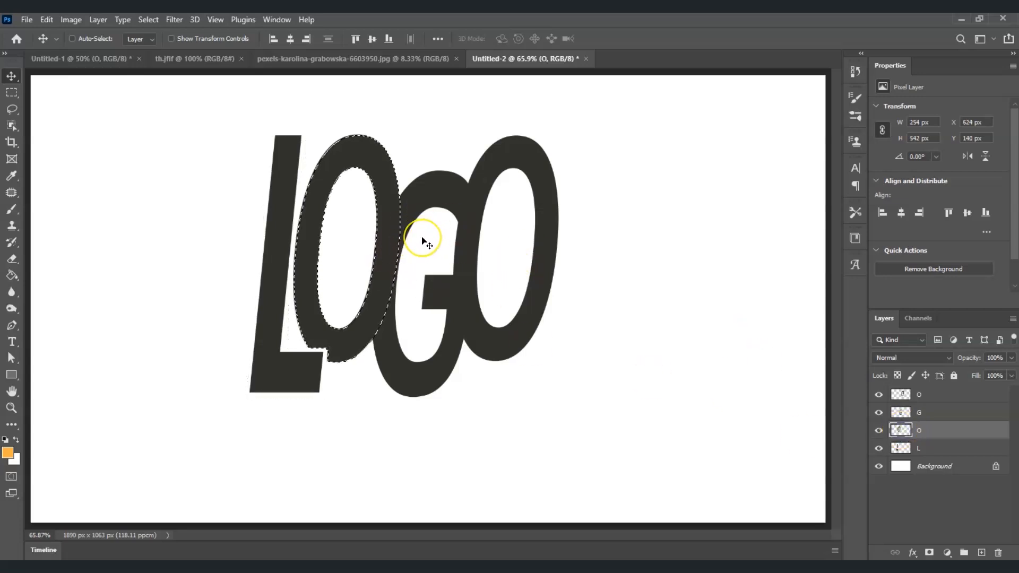
left_click(948, 417)
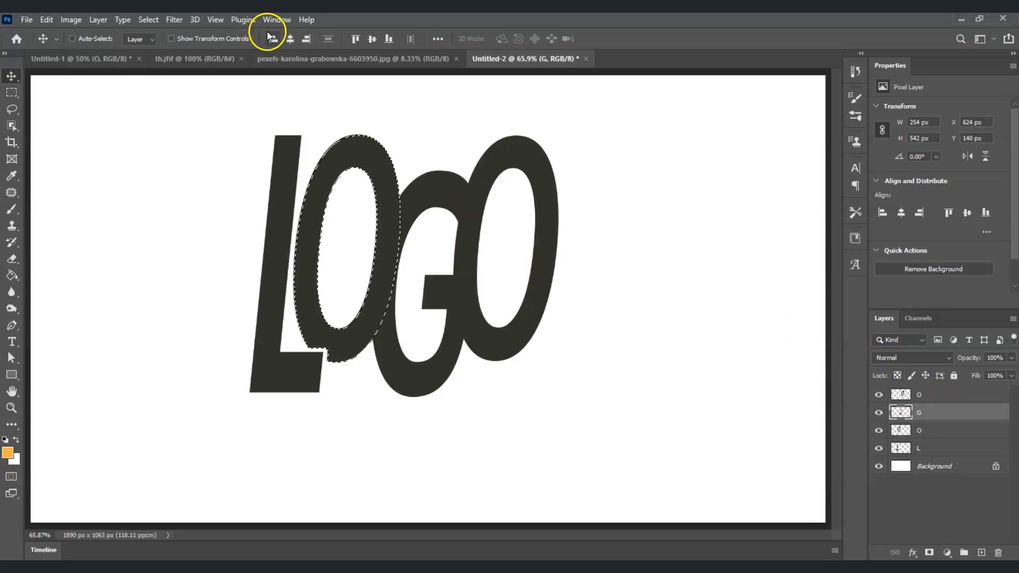
left_click(147, 20)
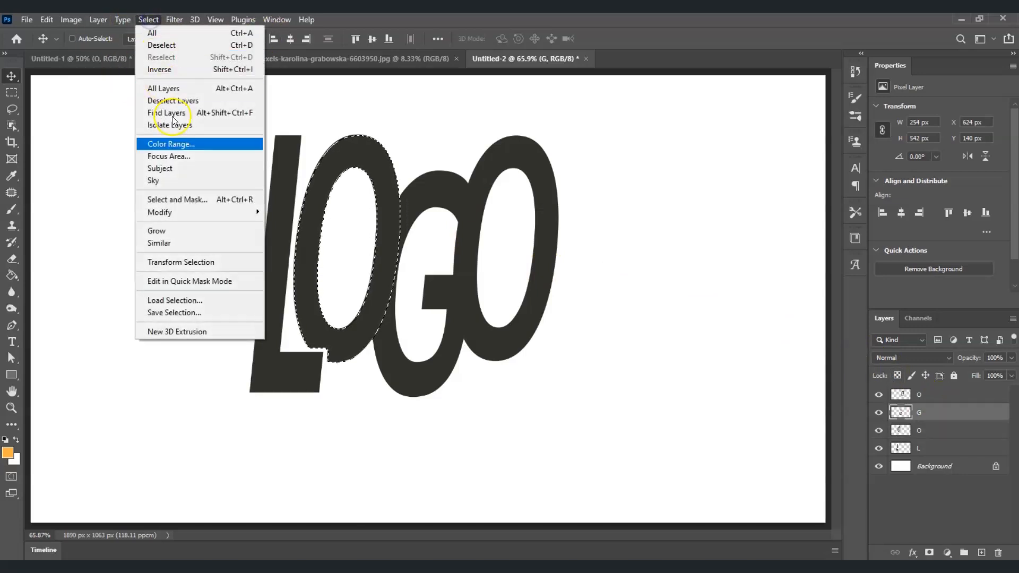
mouse_move(220, 215)
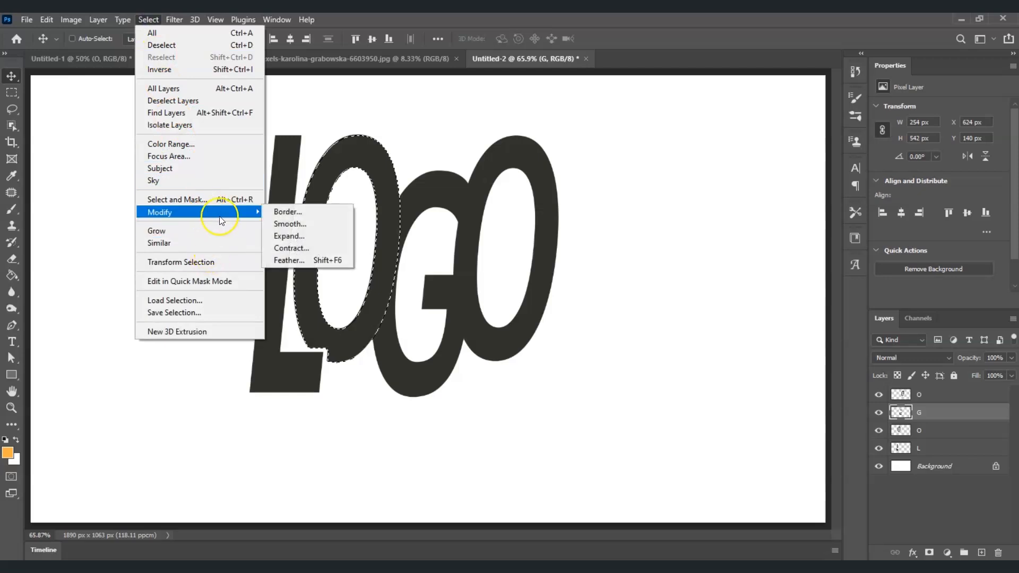
left_click(317, 236)
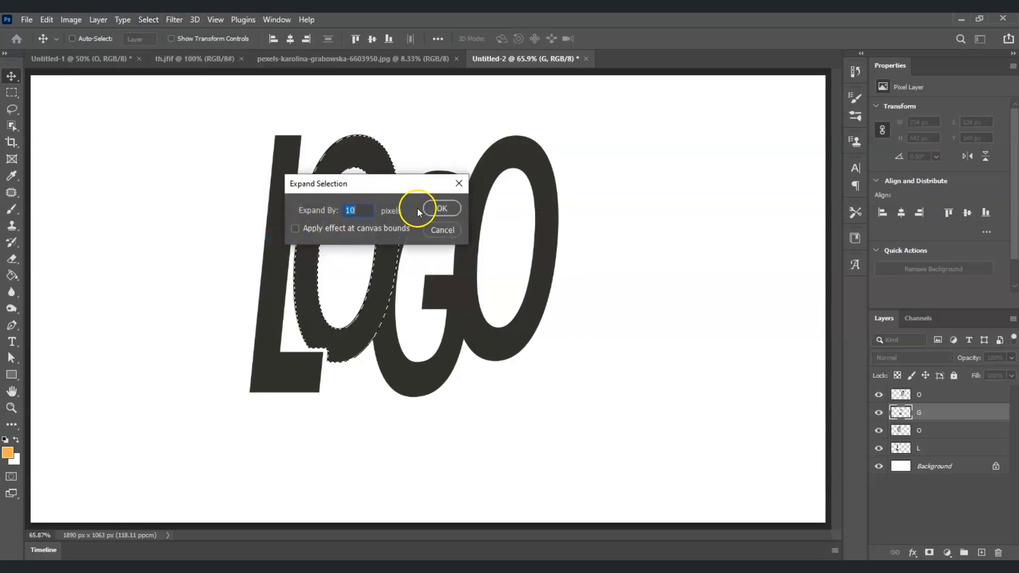
left_click(449, 208)
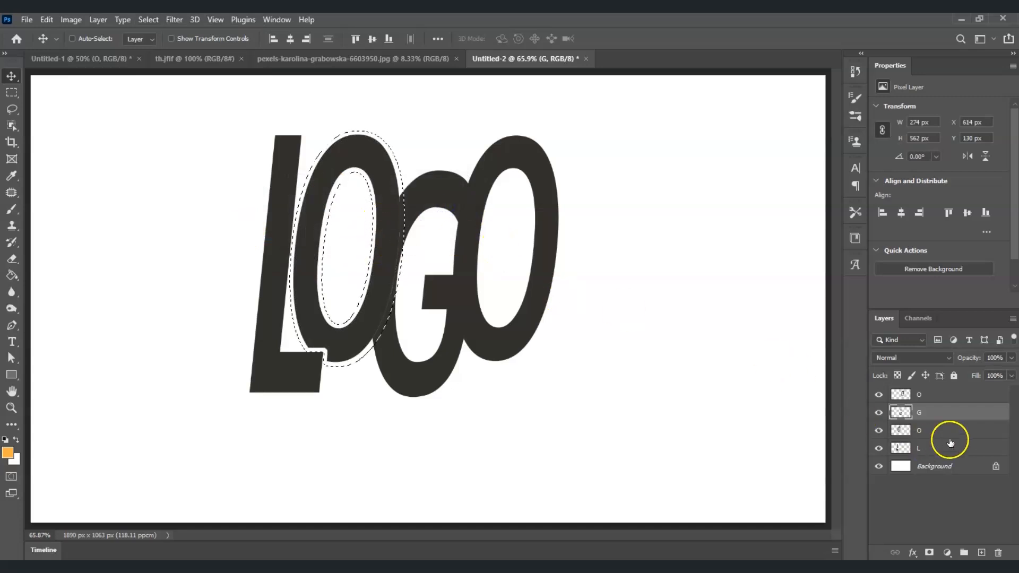
left_click(935, 415)
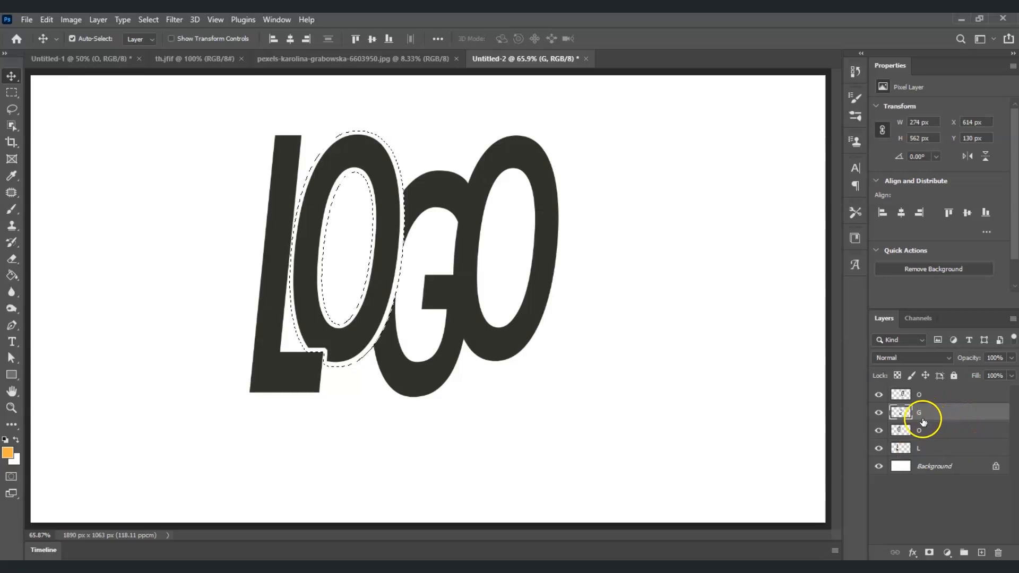
Step: Cut the G's outline, expanded by 10 pixels, out of the last O's layer and deselect
left_click(903, 416, "ctrl")
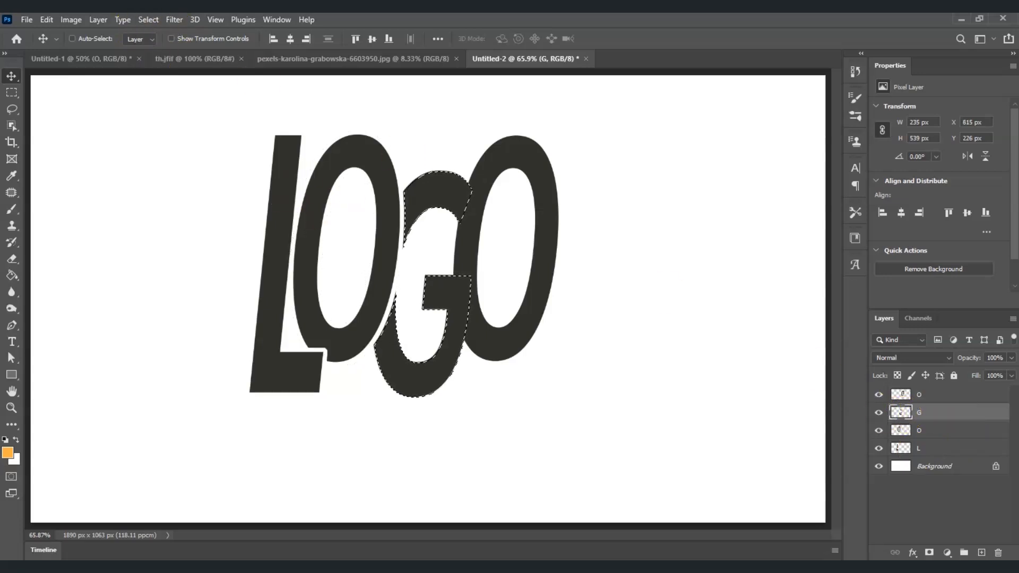
left_click(156, 21)
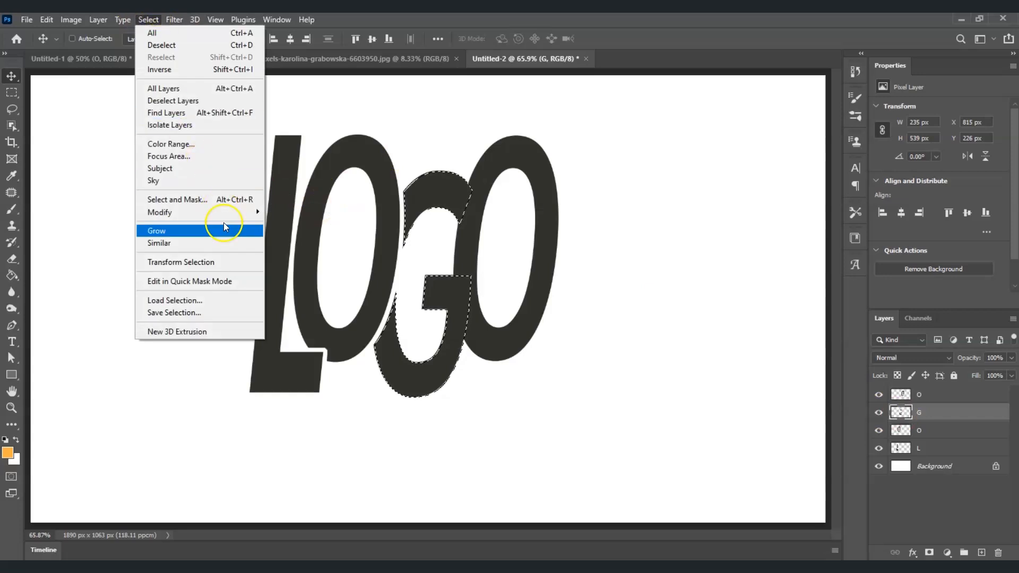
mouse_move(235, 211)
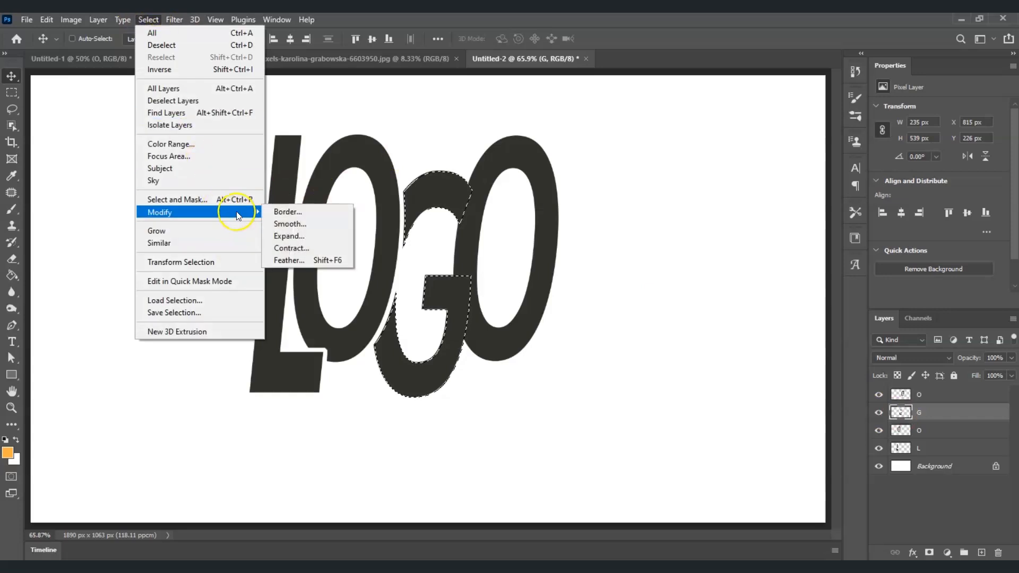
left_click(328, 237)
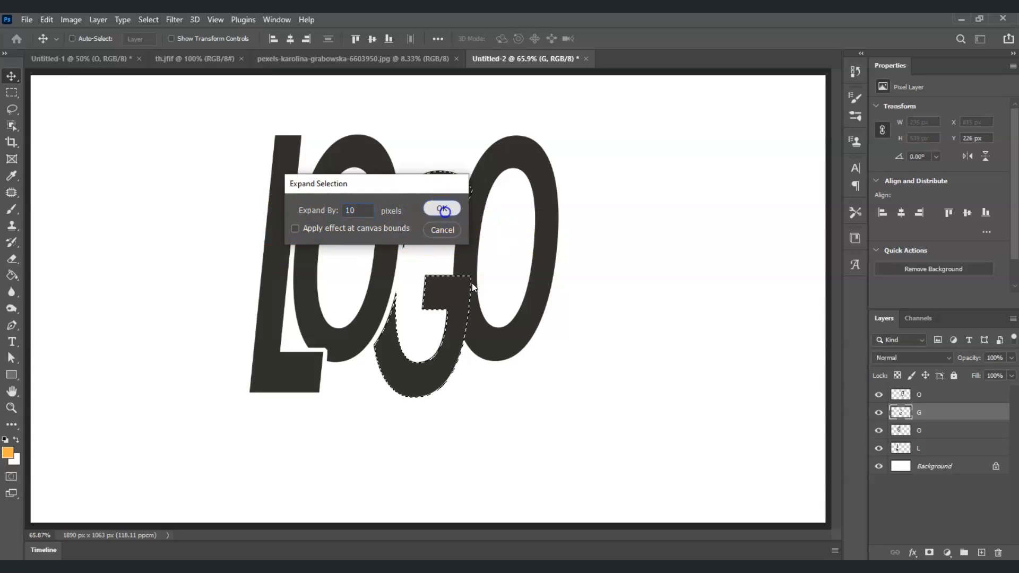
left_click(441, 209)
left_click(941, 395)
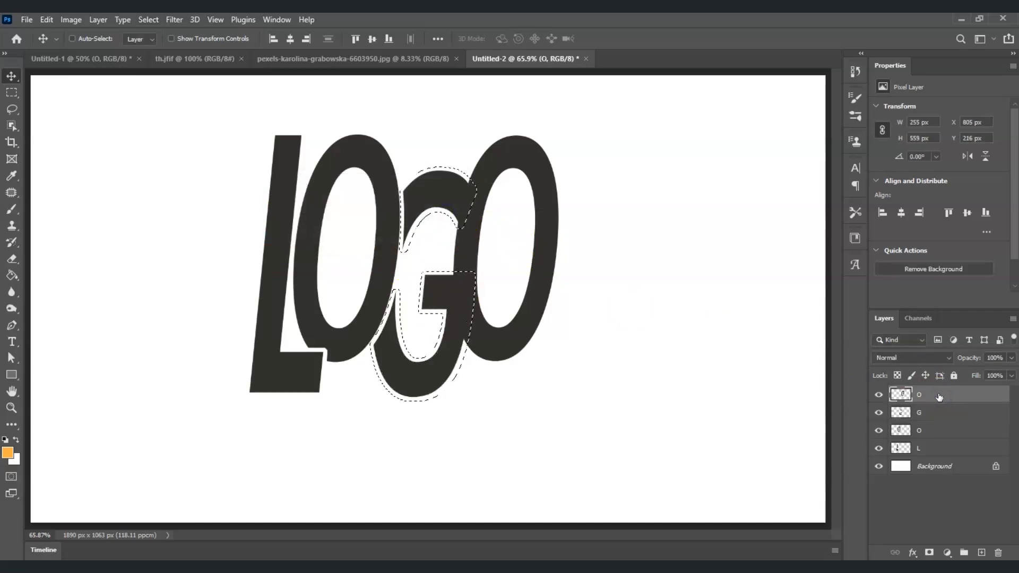
key("Delete")
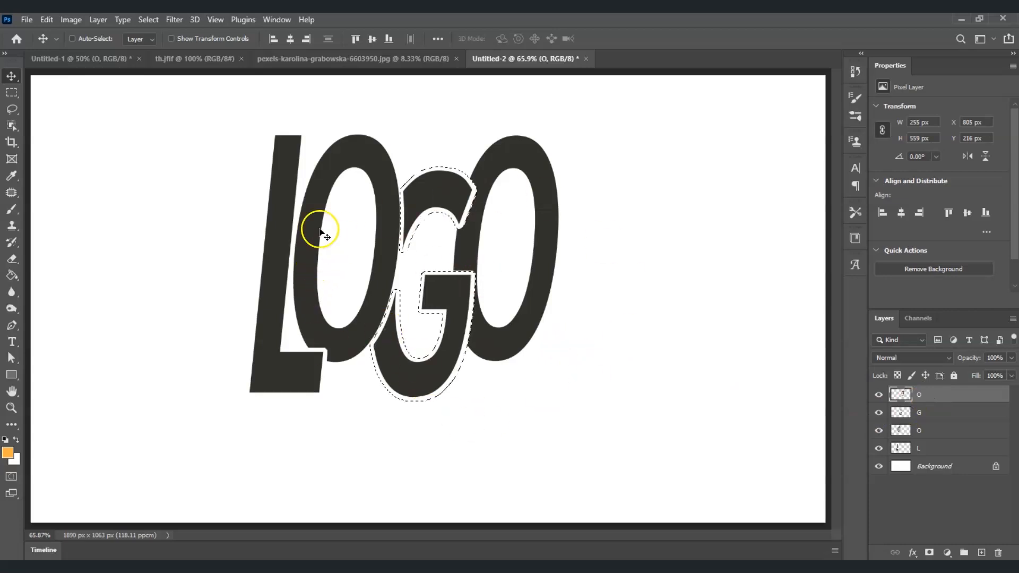
key("ctrl+d")
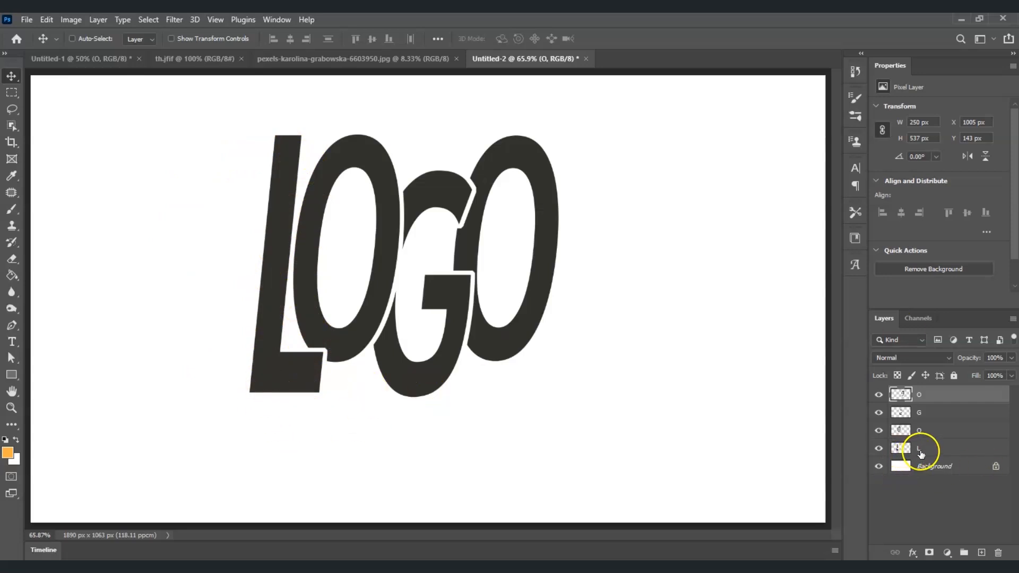
Step: With the L layer active, choose the Paint Bucket and set the foreground color to bright green #73f919
left_click(923, 452)
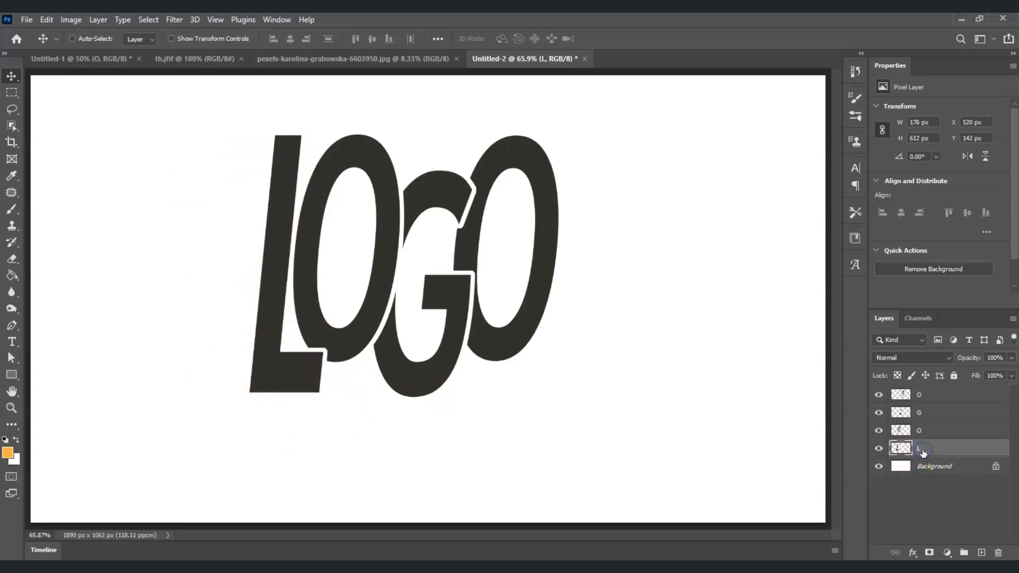
left_click(21, 274)
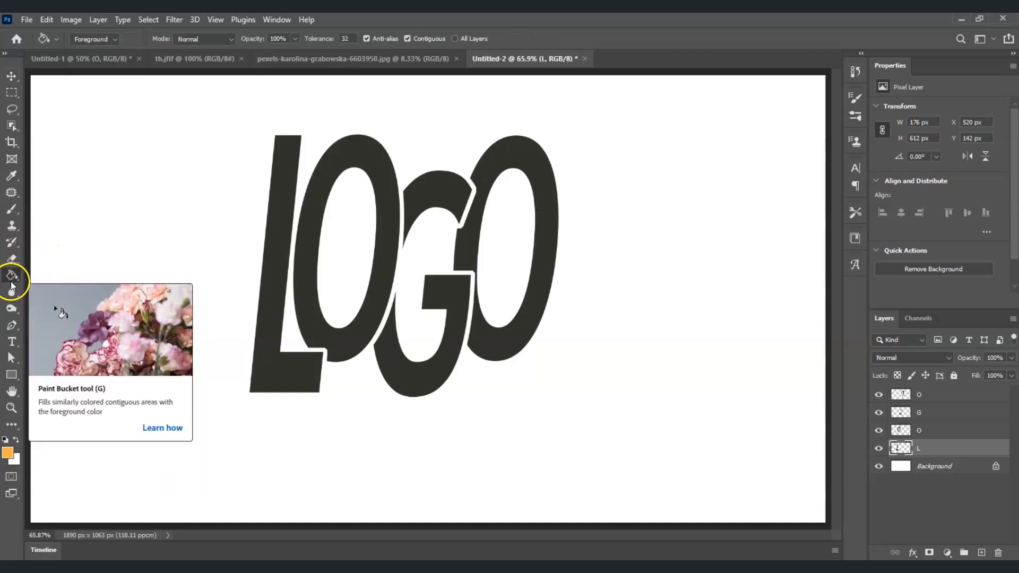
left_click(11, 456)
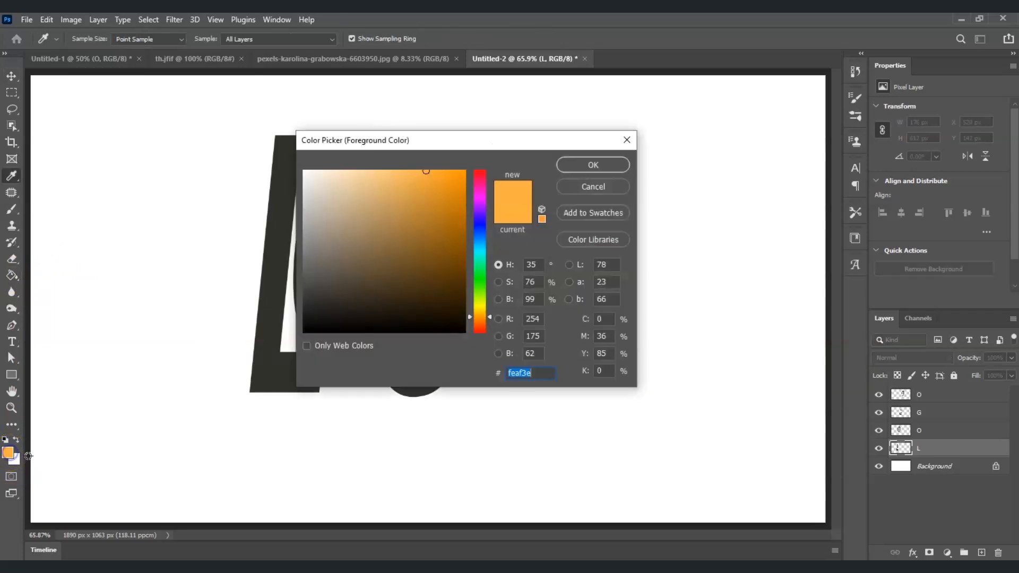
left_click(483, 291)
left_click_drag(484, 291, 484, 288)
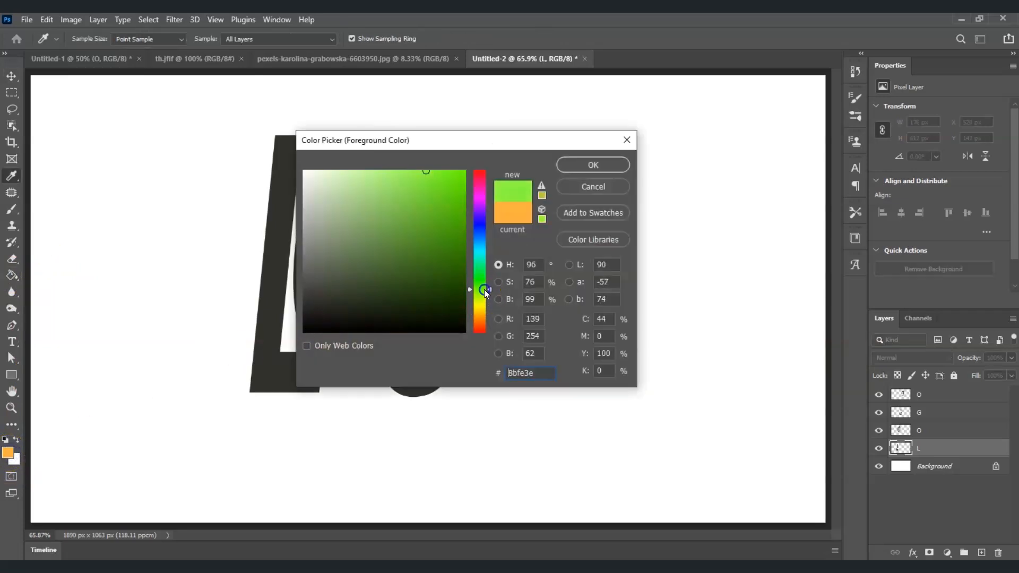
left_click_drag(427, 194, 450, 174)
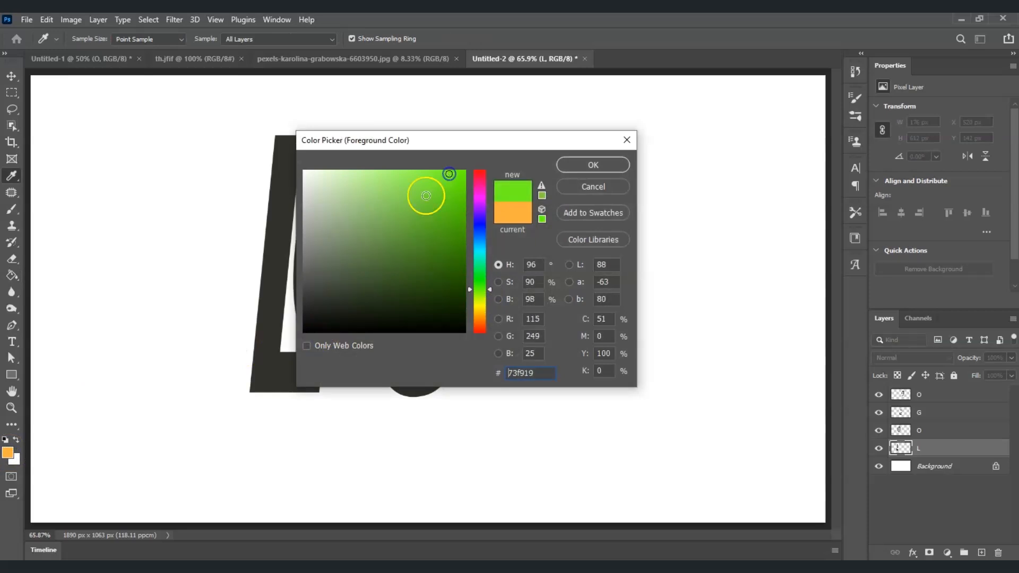
left_click(575, 165)
Step: Fill the L and the G on their own layers with the green foreground color
key("g")
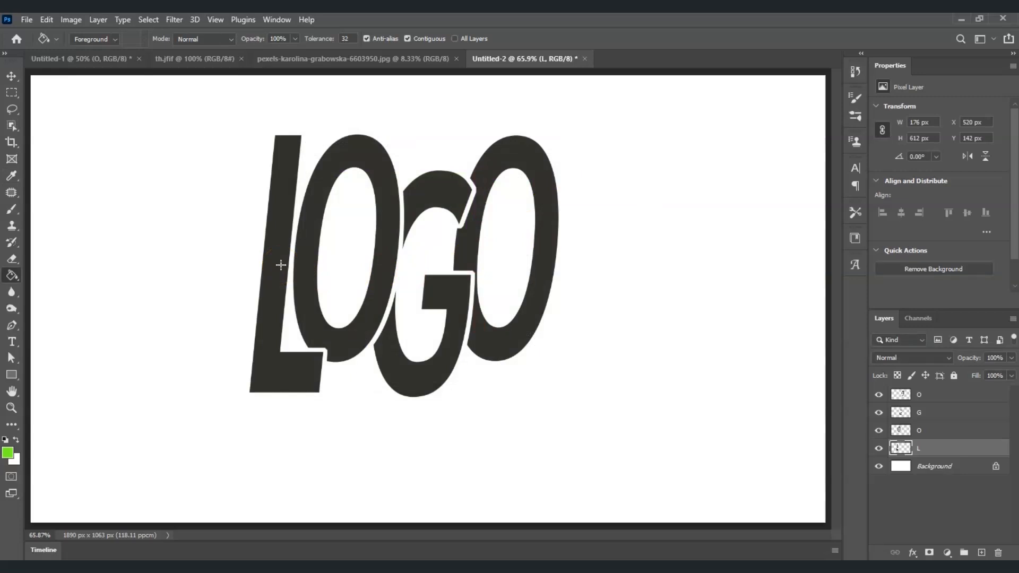
left_click(281, 264)
left_click(396, 286)
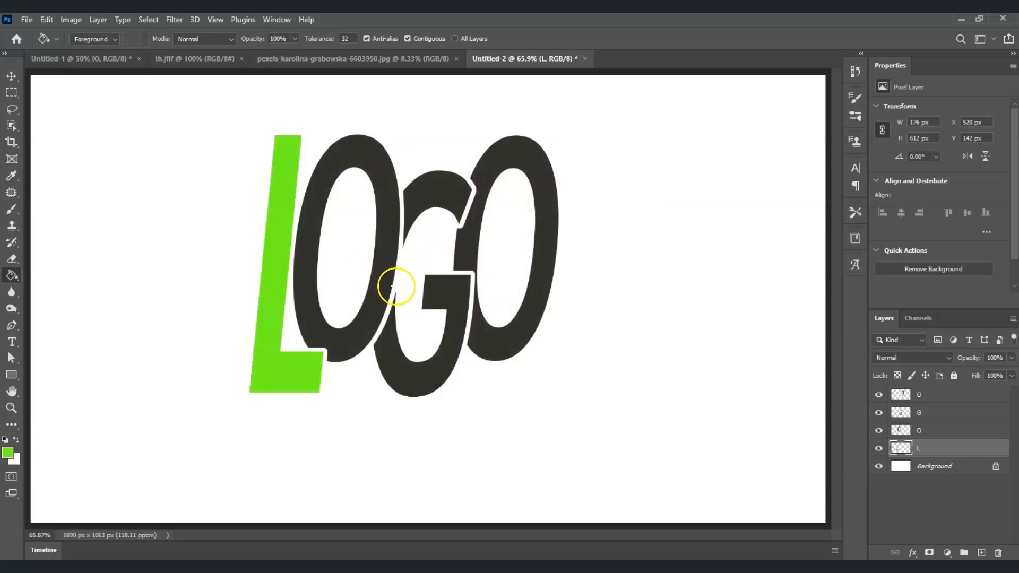
left_click(924, 415)
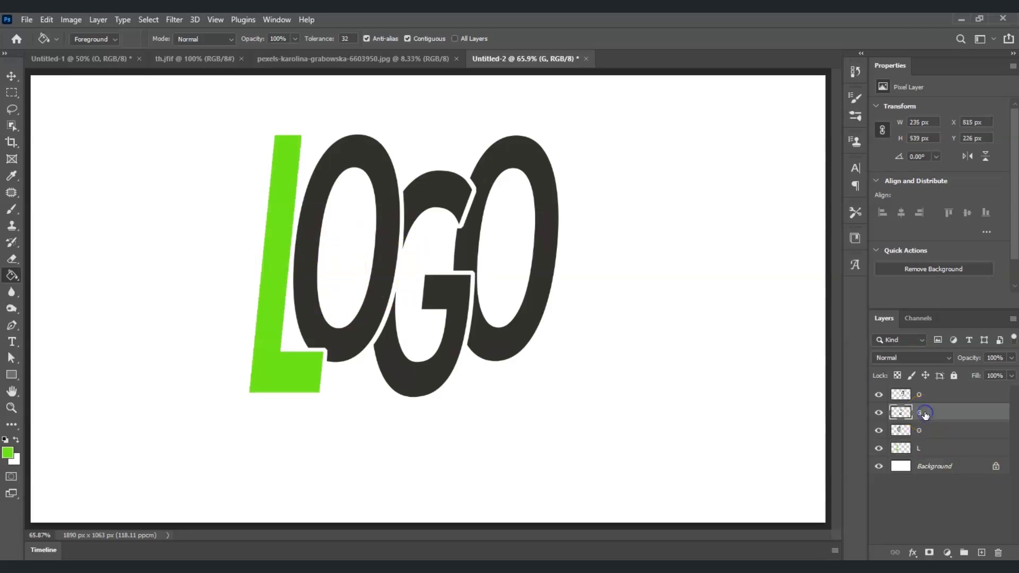
left_click(456, 293)
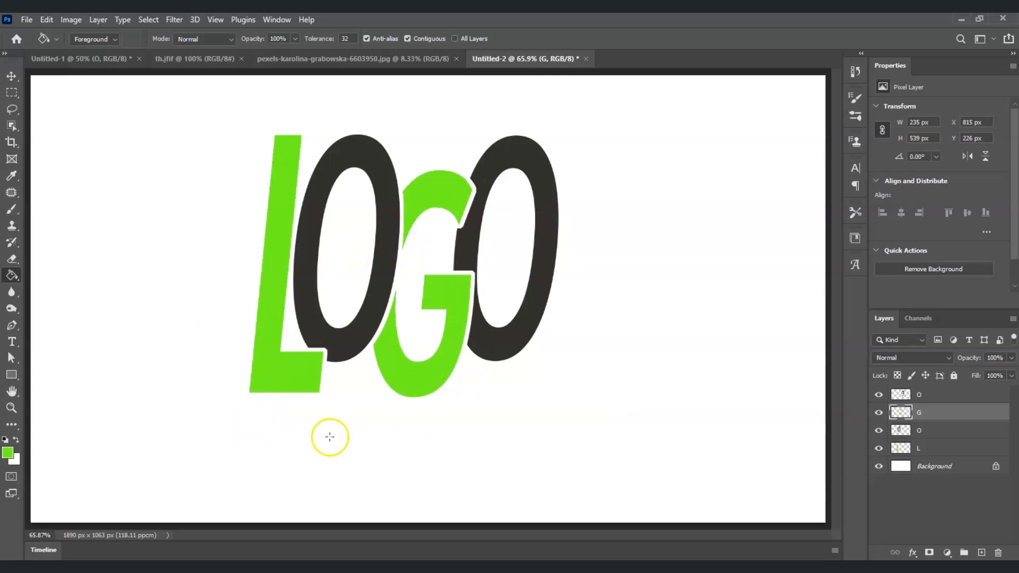
Step: Delete the white Background layer to leave the letters on transparency
left_click(15, 78)
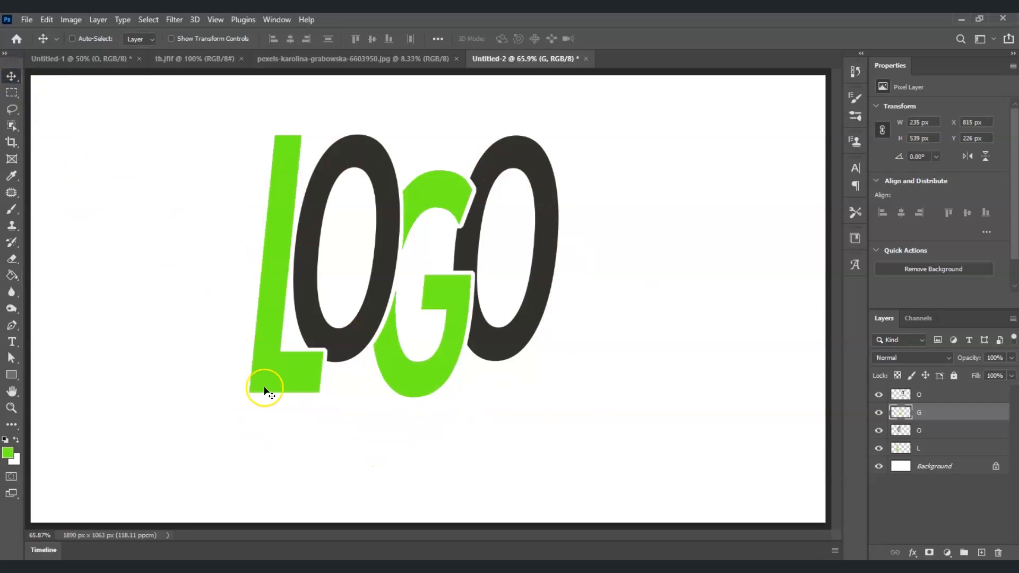
left_click(935, 468)
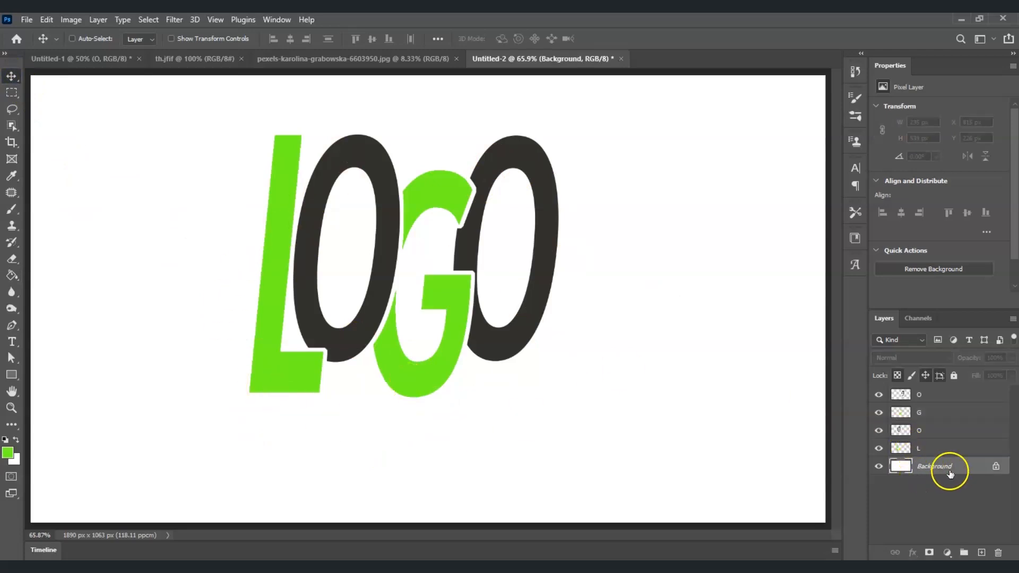
right_click(950, 472)
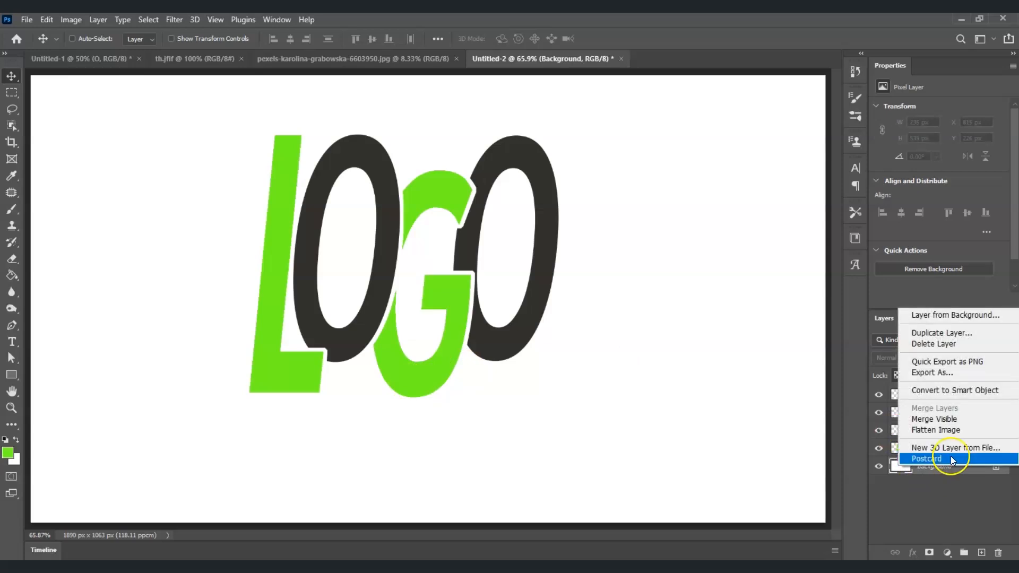
left_click(947, 343)
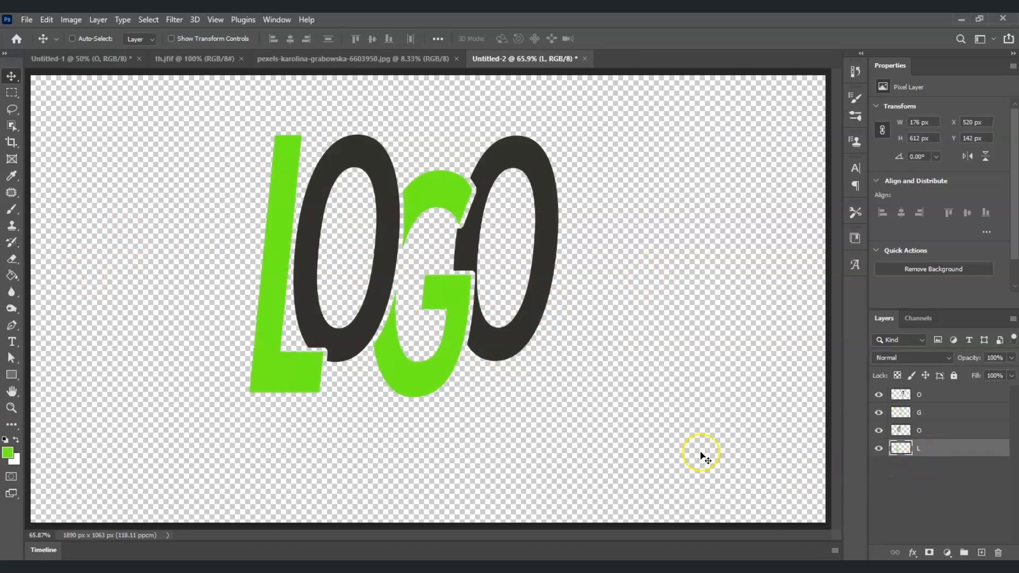
Step: Copy the dark gravel photo into the Untitled-2 document and place its layer beneath the L layer
left_click(342, 60)
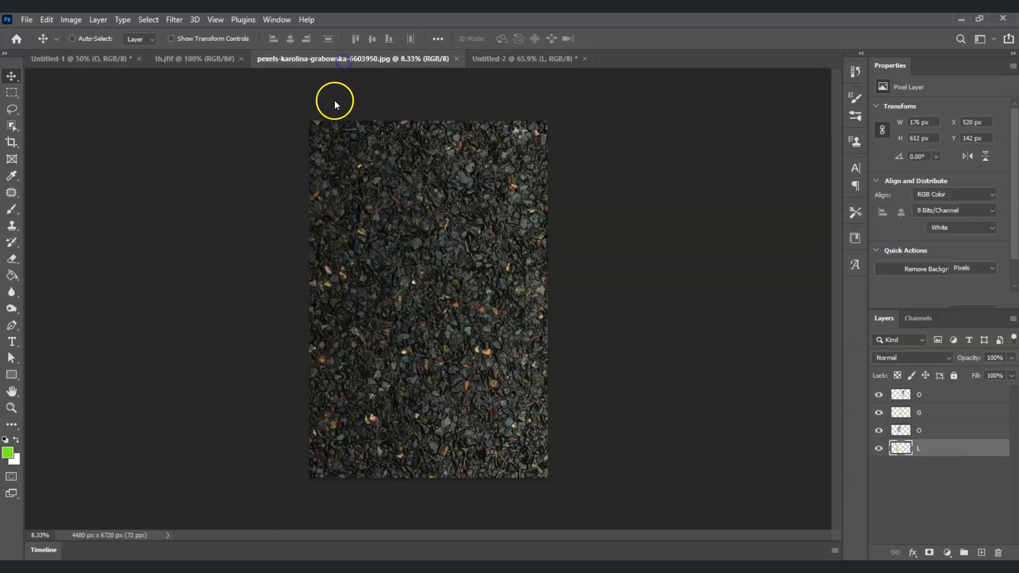
left_click(11, 76)
left_click_drag(441, 277, 672, 285)
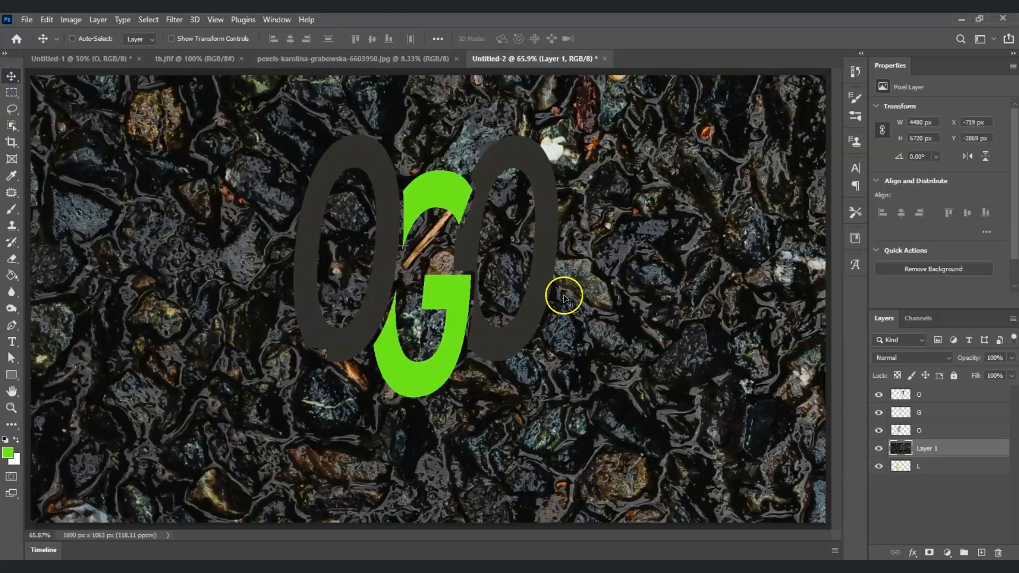
left_click_drag(947, 455, 943, 485)
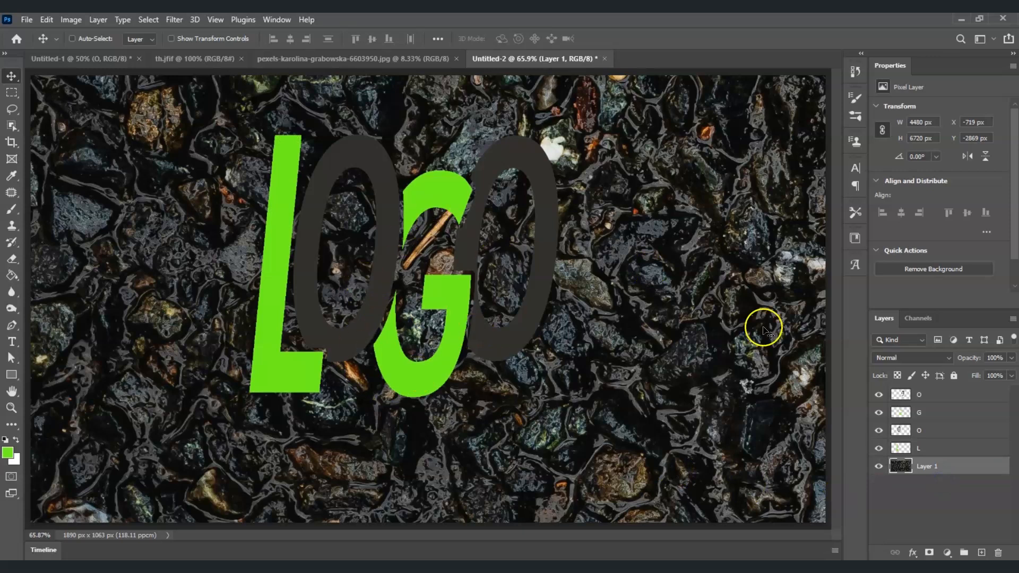
Step: Scale all four letter layers together to about 110% and shift the lettering slightly up and to the left
left_click(937, 454)
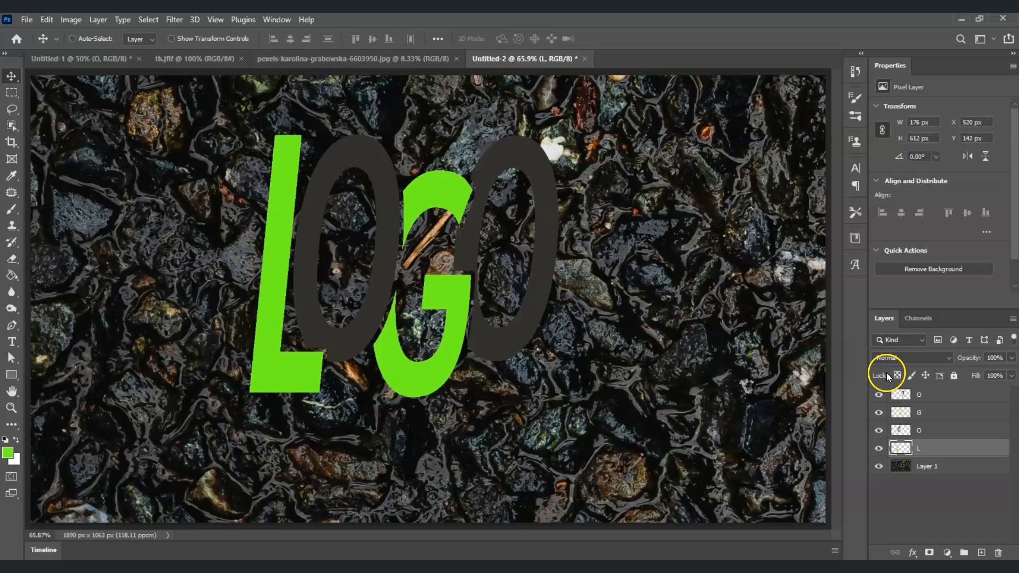
left_click(952, 451)
left_click(937, 397, "shift")
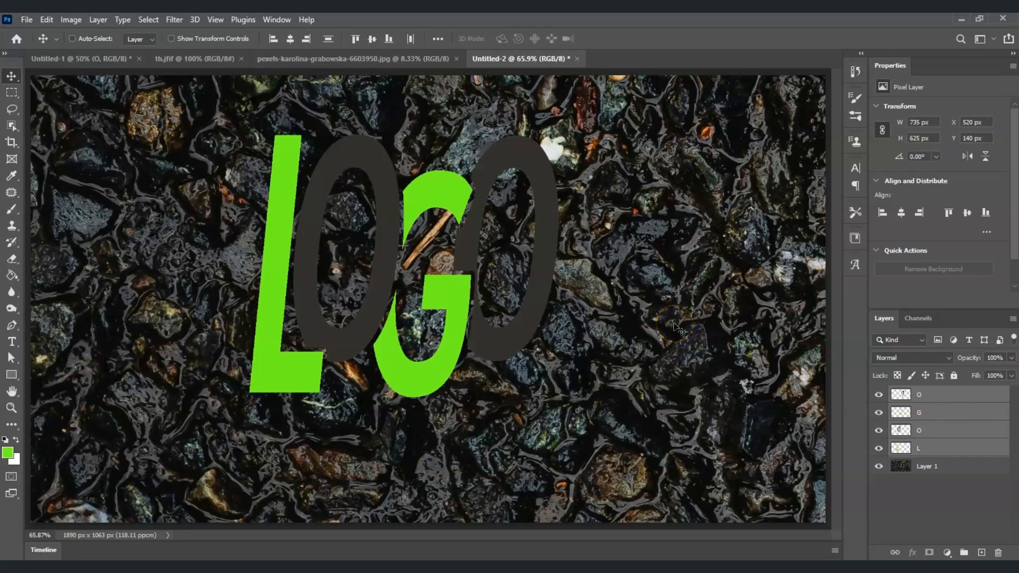
key("ctrl+t")
left_click_drag(559, 396, 586, 420)
left_click_drag(458, 326, 453, 322)
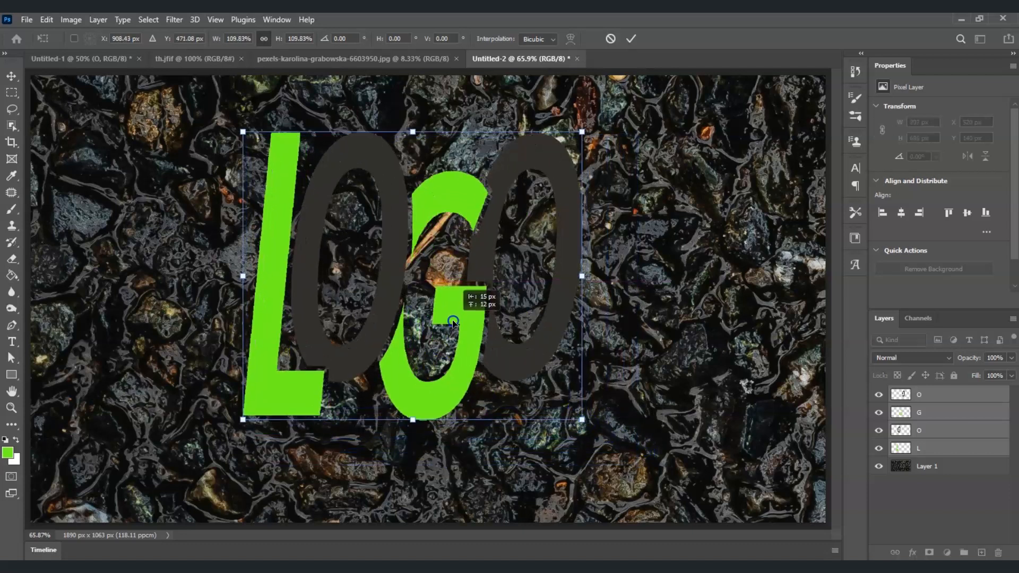